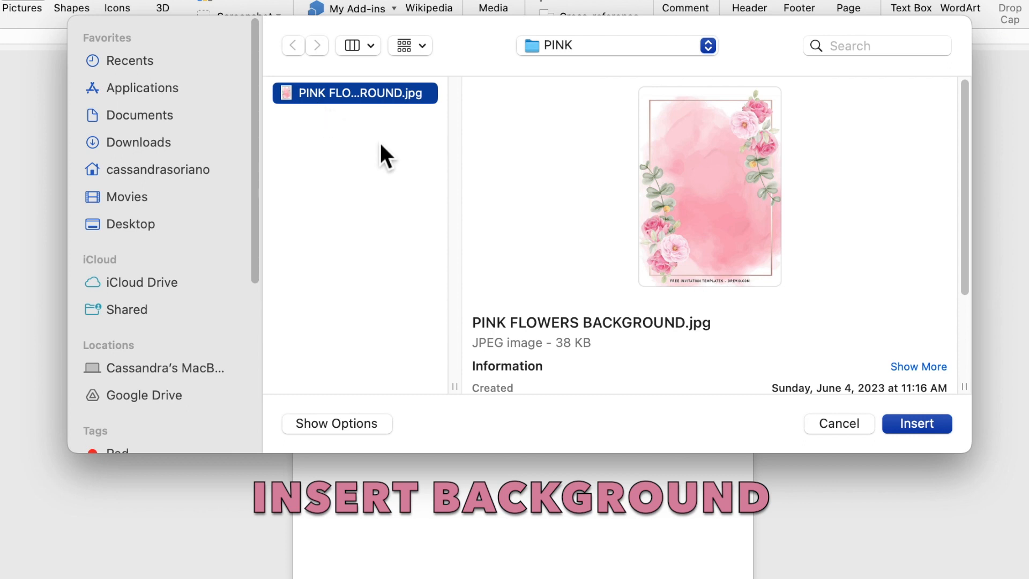
Insert PINK FLOWERS BACKGROUND.jpg from the PINK folder onto the blank page
left_click(909, 430)
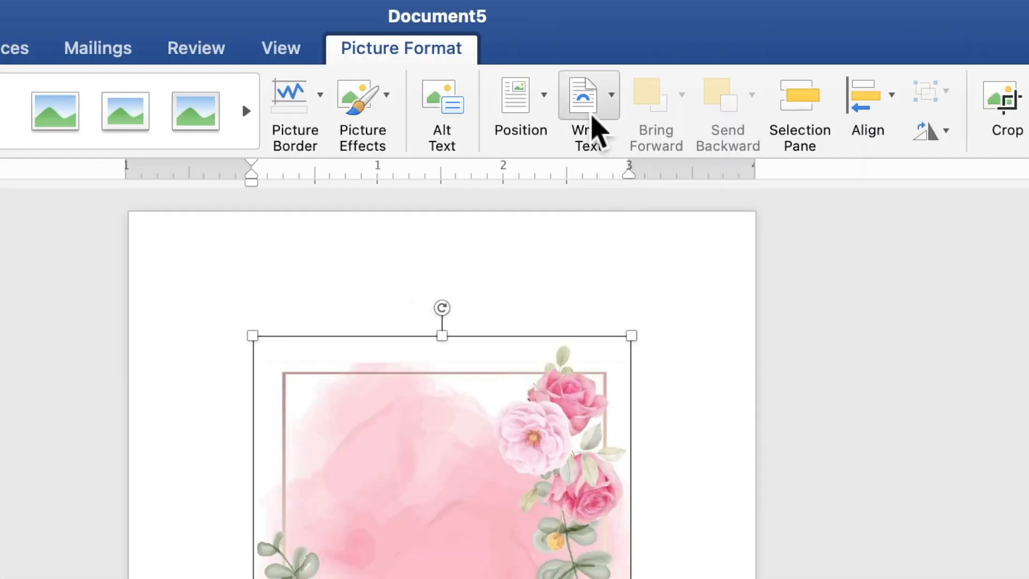
Set the floral picture Behind Text and stretch it to about 7.58 by 5.42 inches from the top-left
left_click(597, 36)
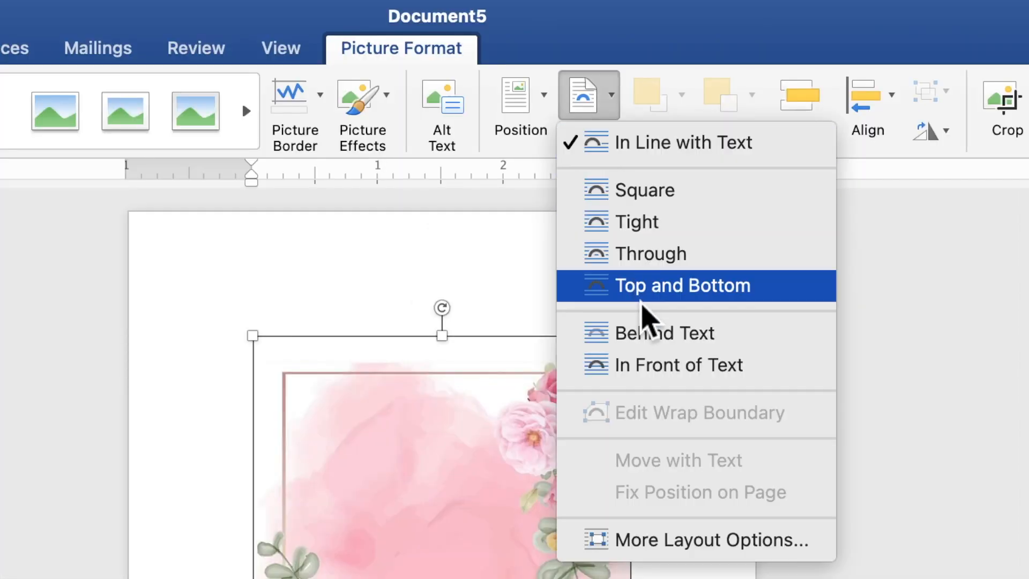
left_click(647, 335)
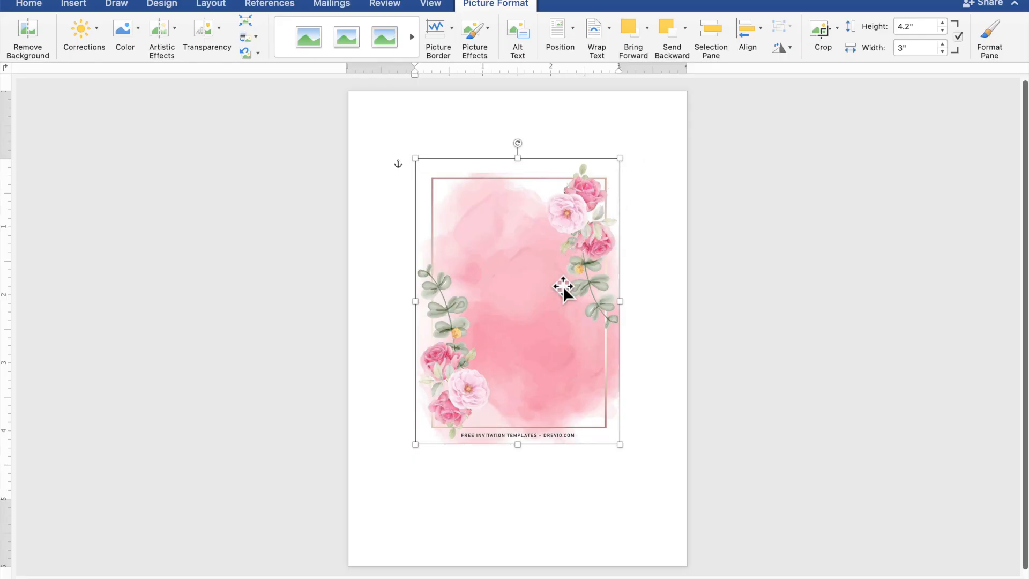
left_click_drag(562, 285, 488, 201)
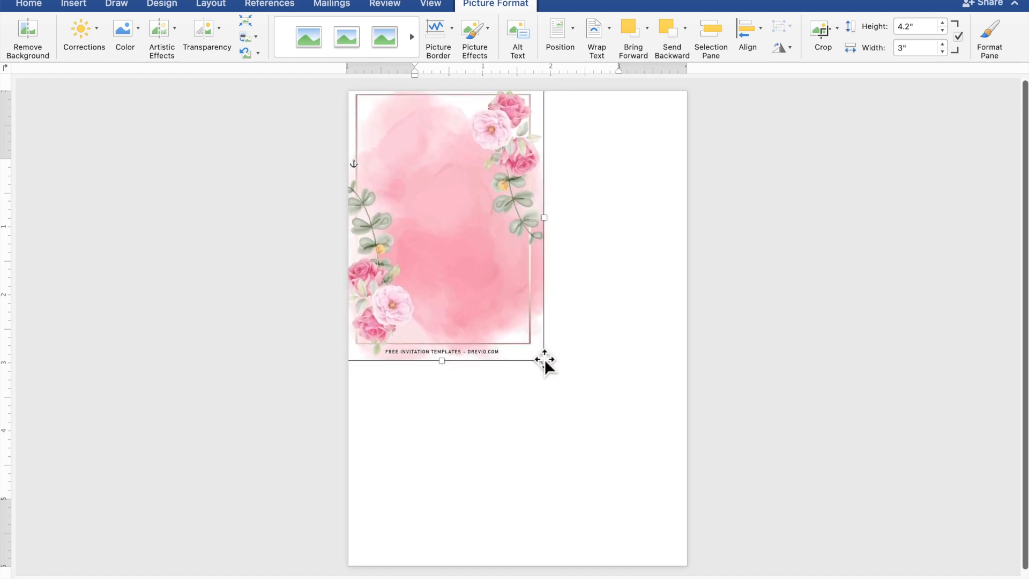
left_click_drag(545, 362, 710, 550)
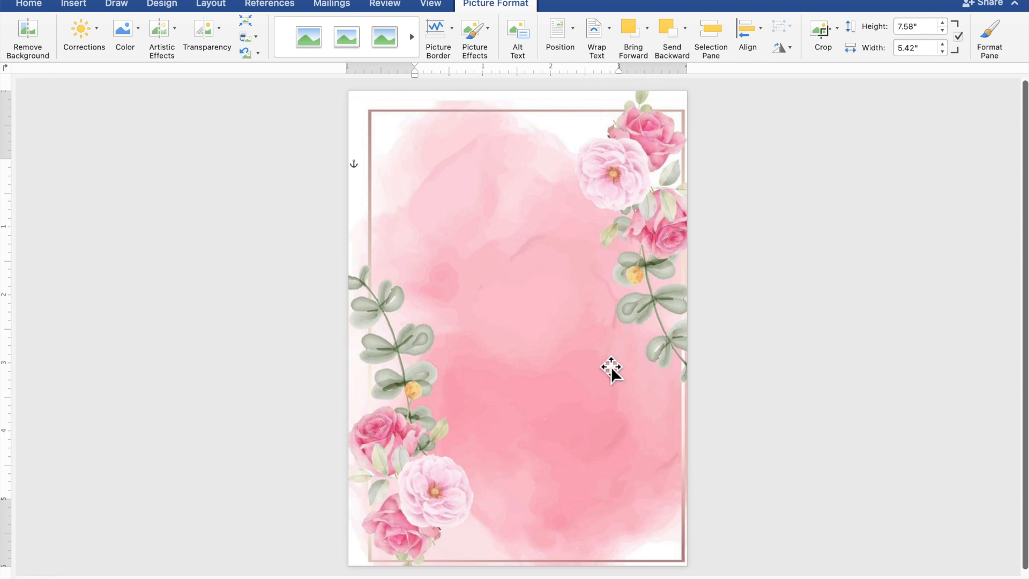
left_click_drag(611, 366, 607, 365)
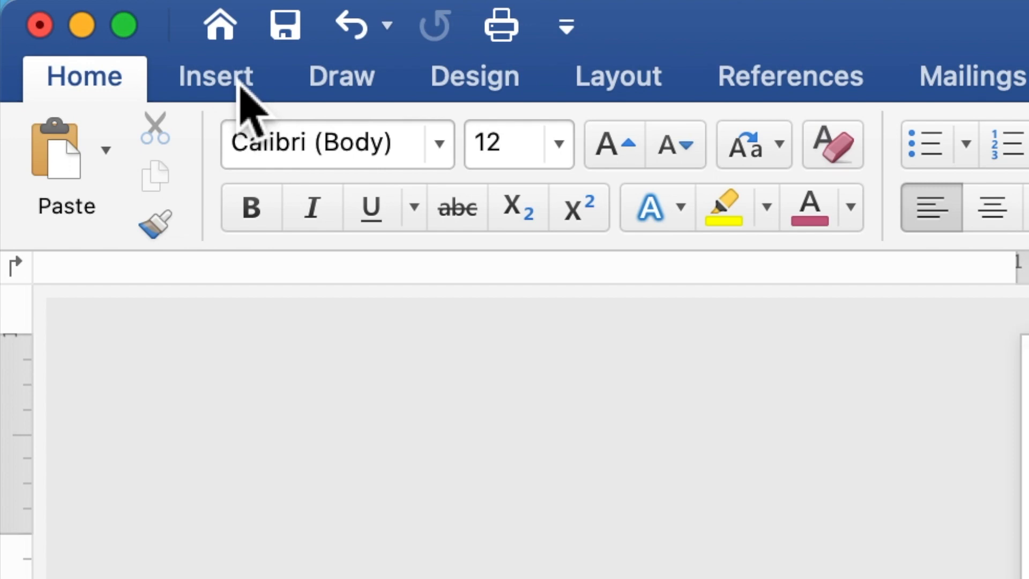
Draw a 3.37 by 1.21 inch rectangle near the top of the floral page
left_click(240, 85)
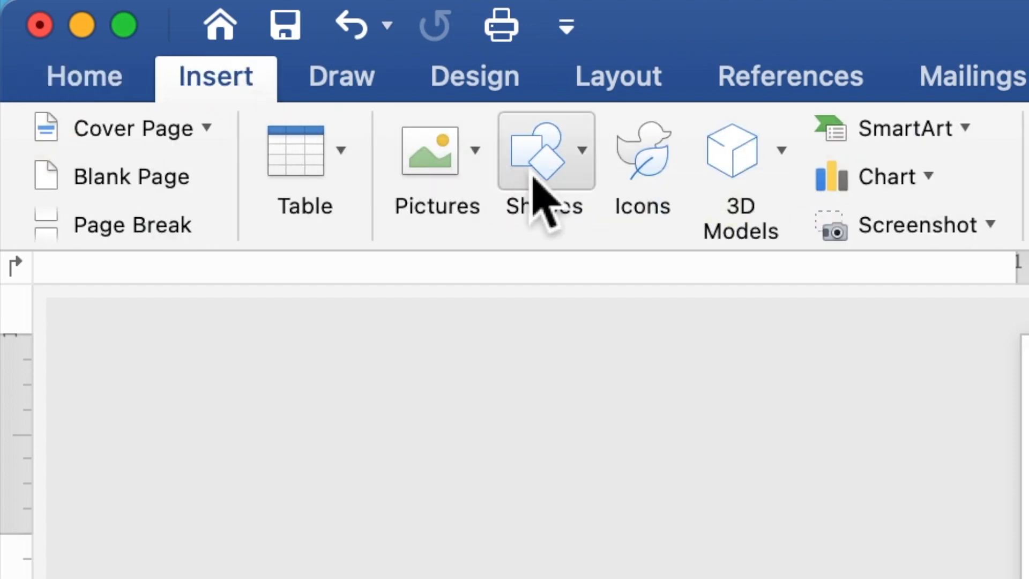
left_click(567, 174)
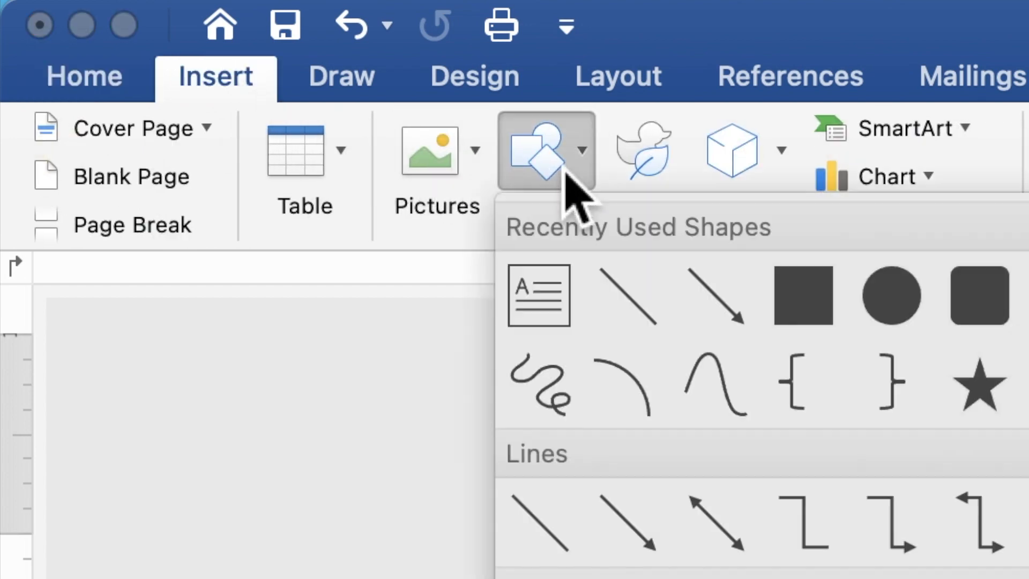
left_click(799, 295)
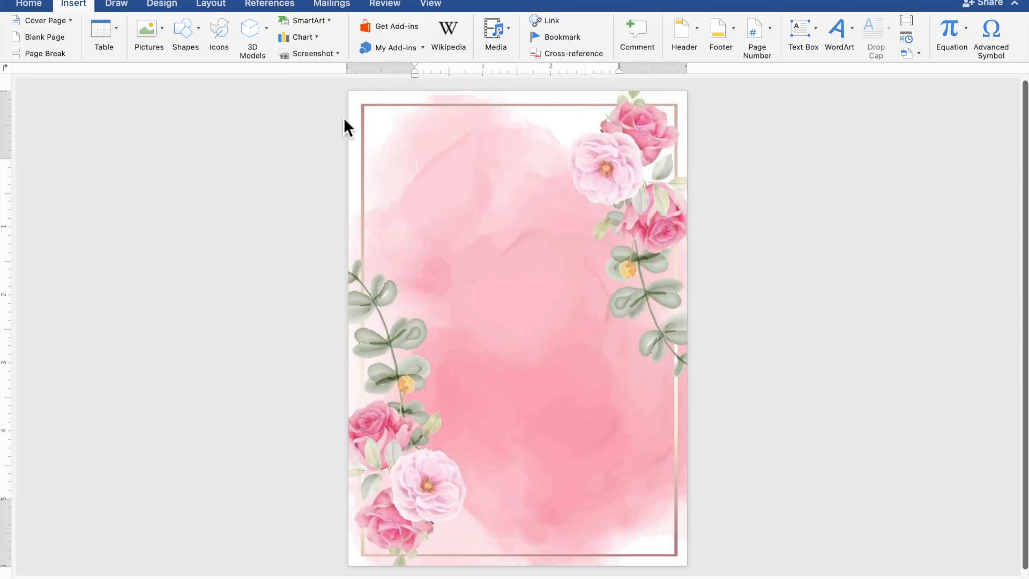
left_click_drag(368, 137, 597, 217)
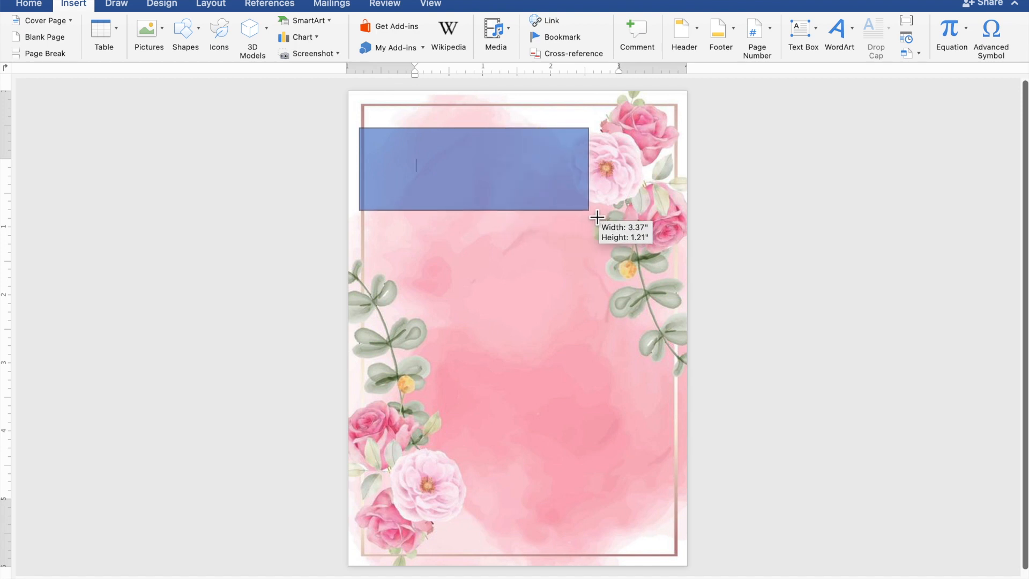
left_click_drag(596, 217, 597, 217)
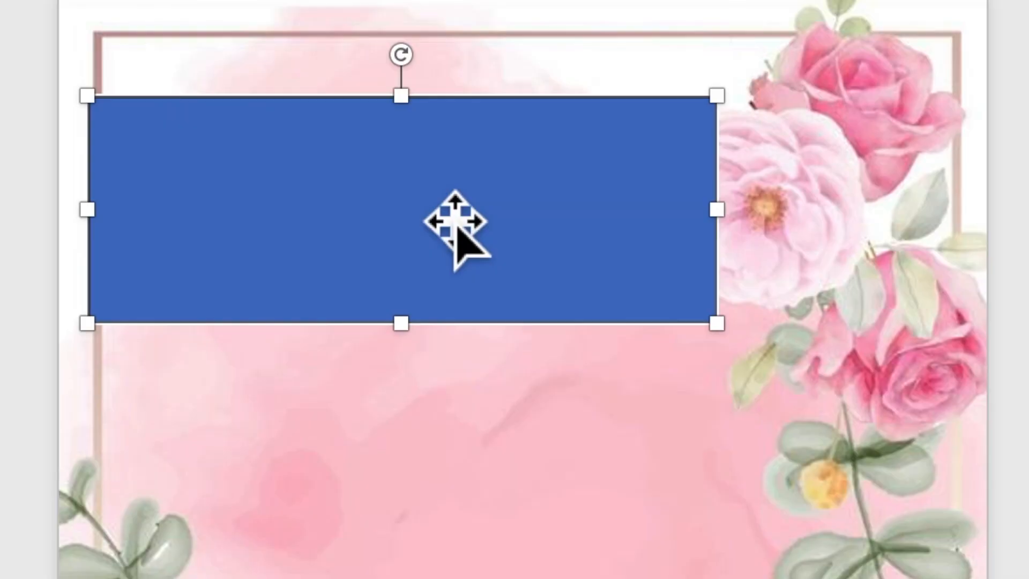
Add the text 'TOGETHER WITH THEIR FAMILIES' inside the rectangle and select it
right_click(436, 203)
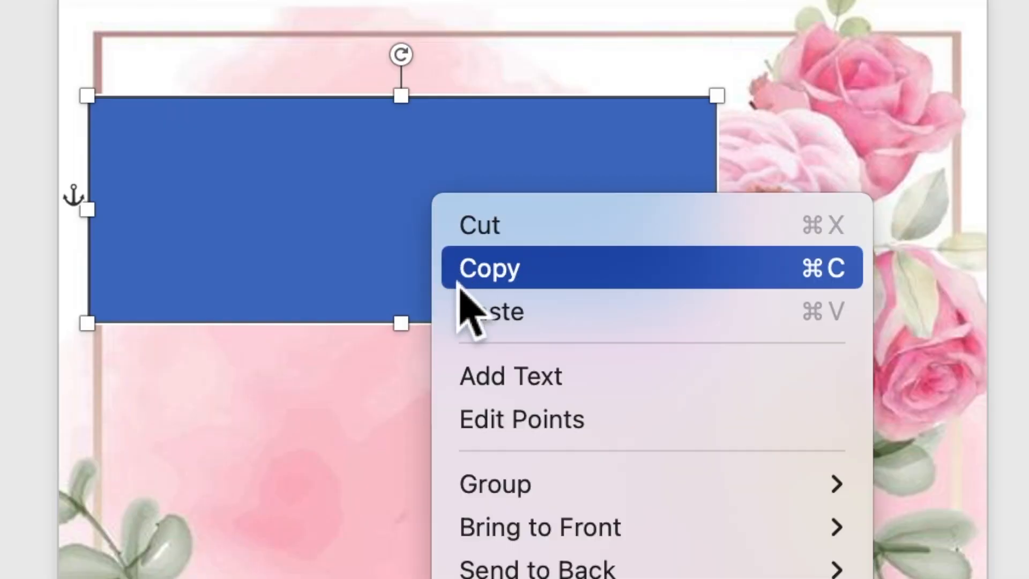
left_click(480, 375)
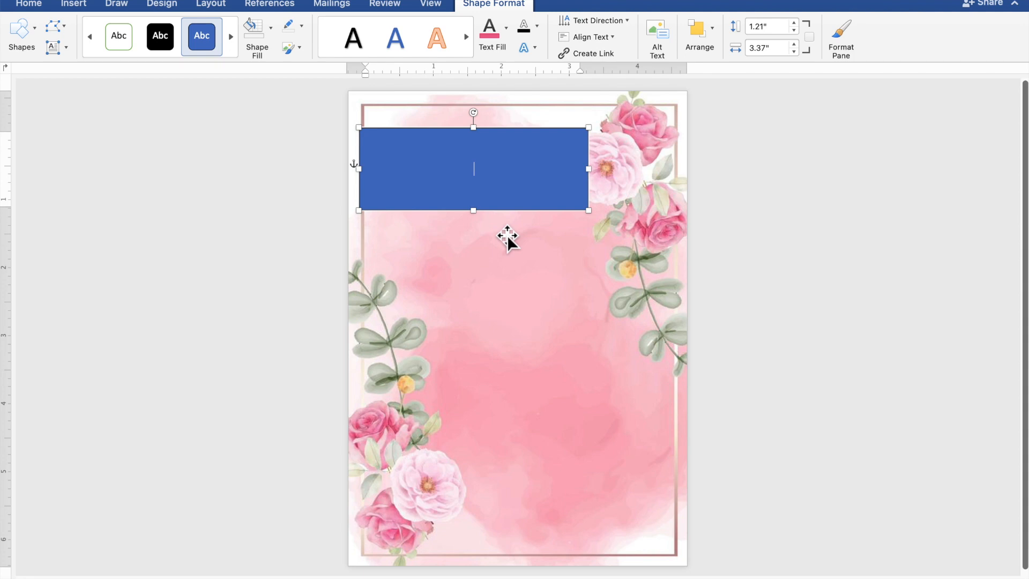
scroll(507, 235, "up", 5)
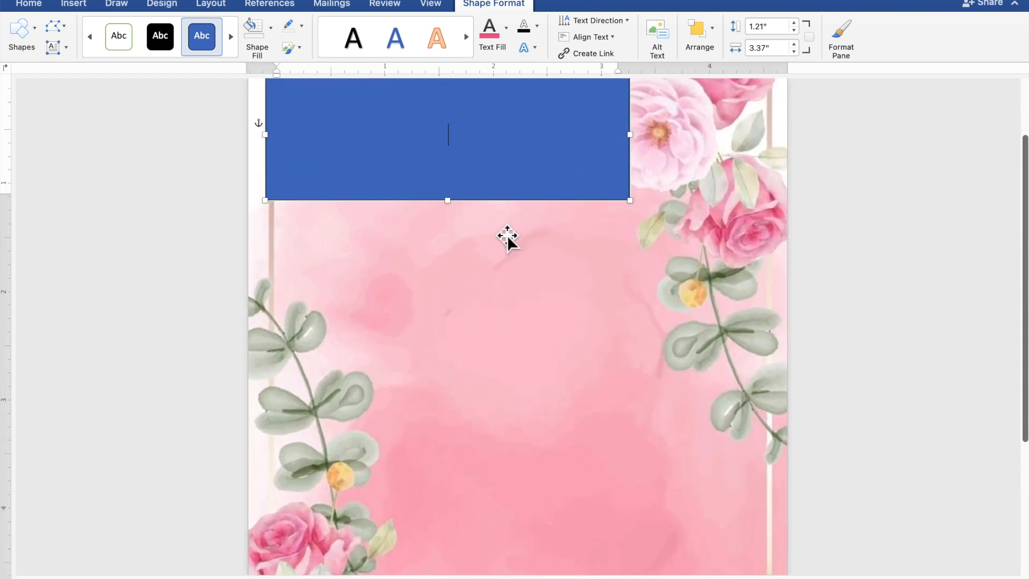
scroll(504, 235, "up", 3)
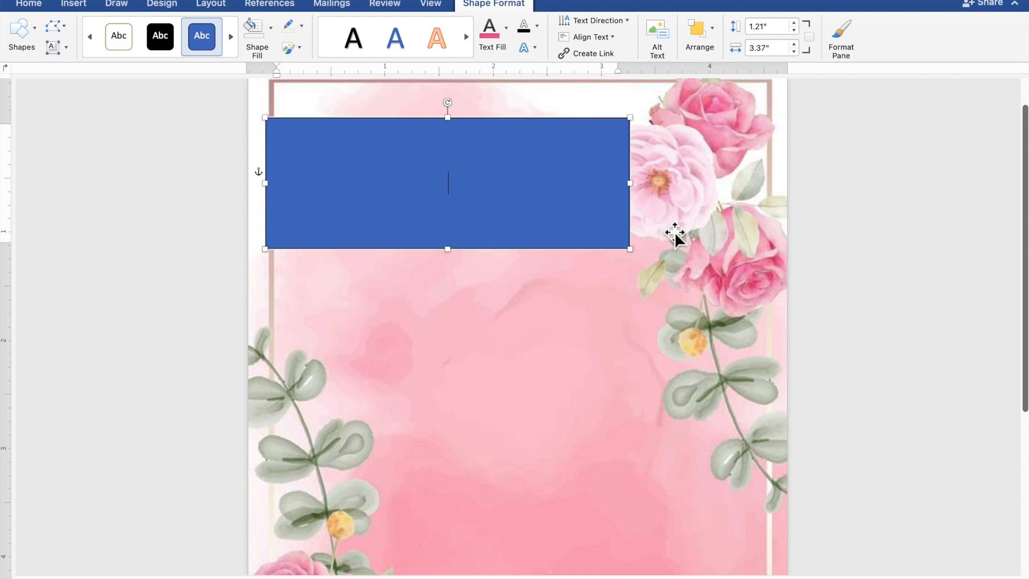
type("TO")
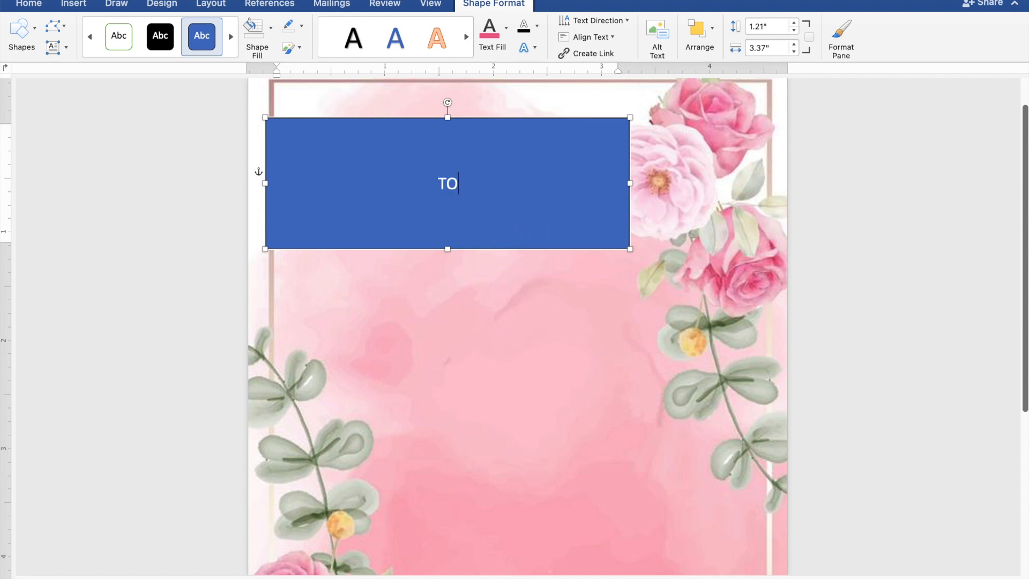
type("GETHER")
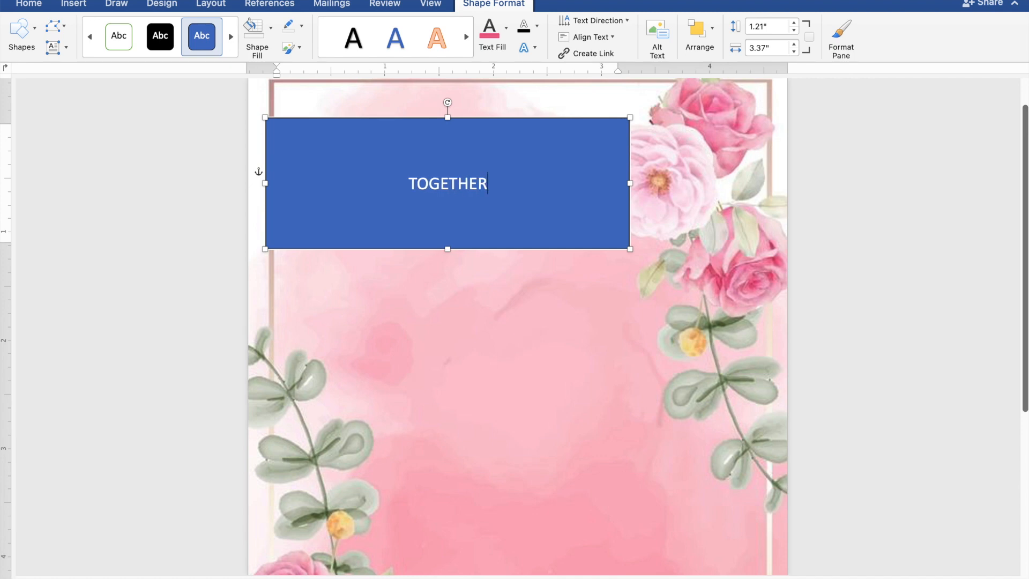
type(" WI")
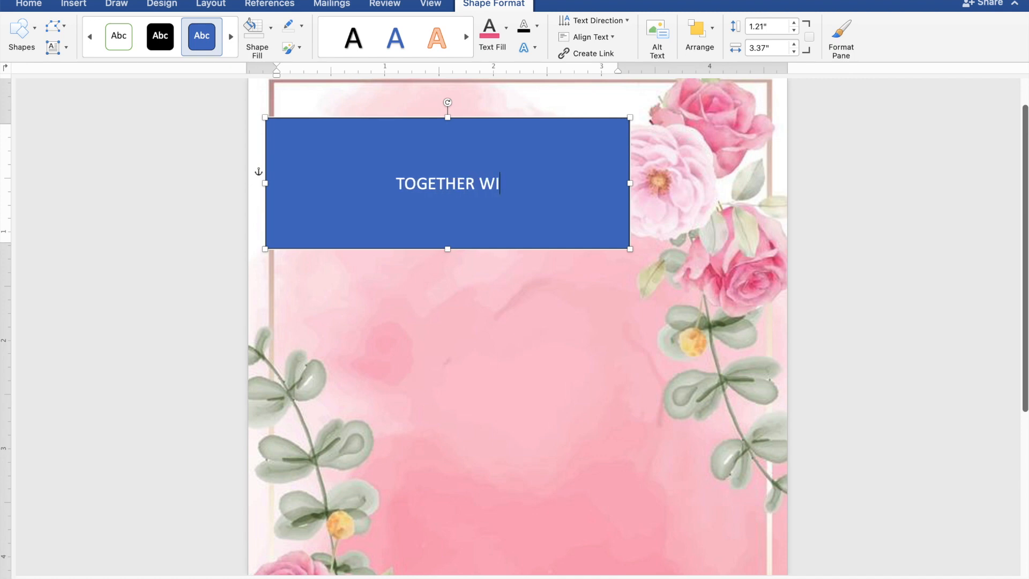
type("TH THEI")
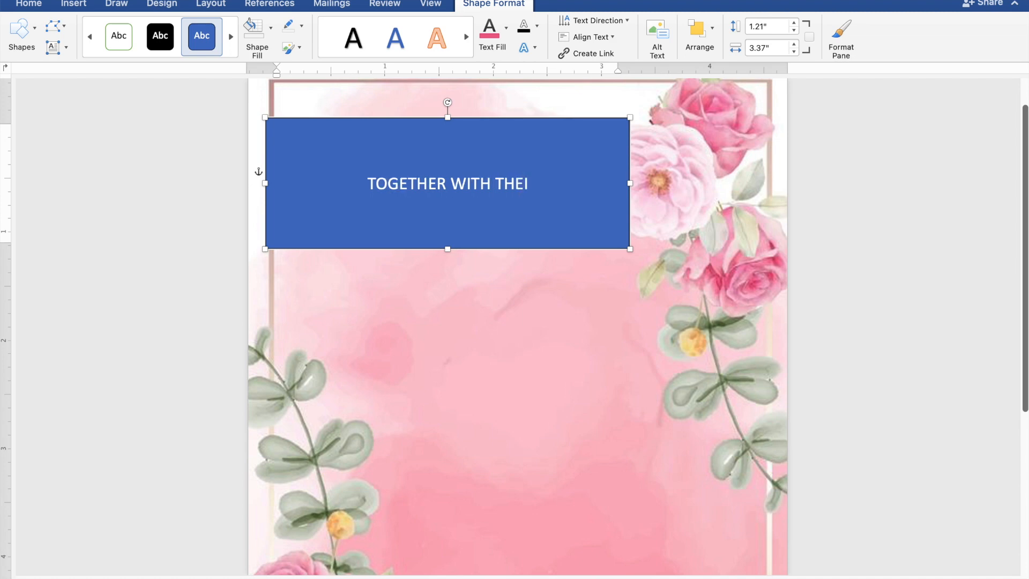
type("R F")
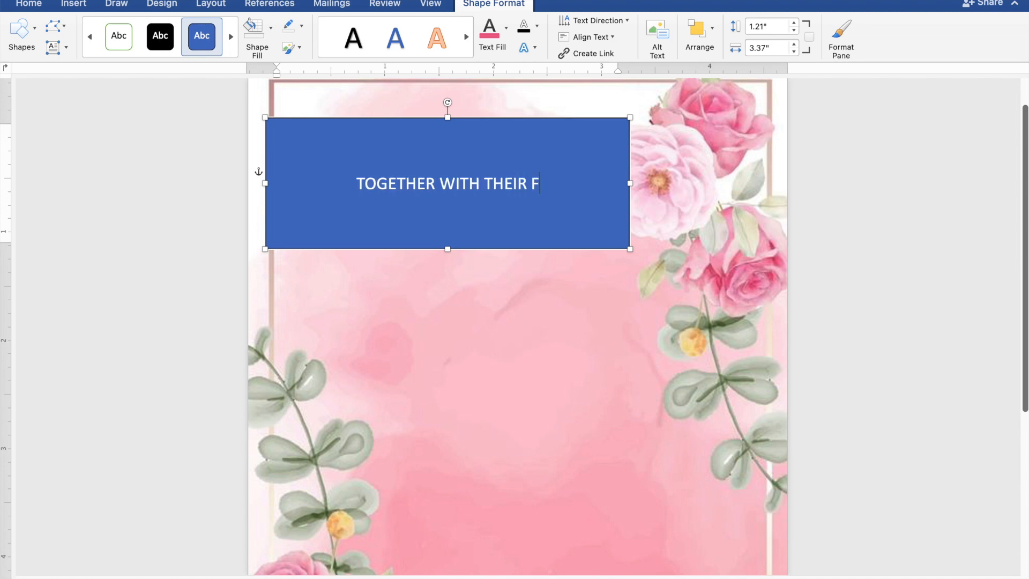
type("AMI")
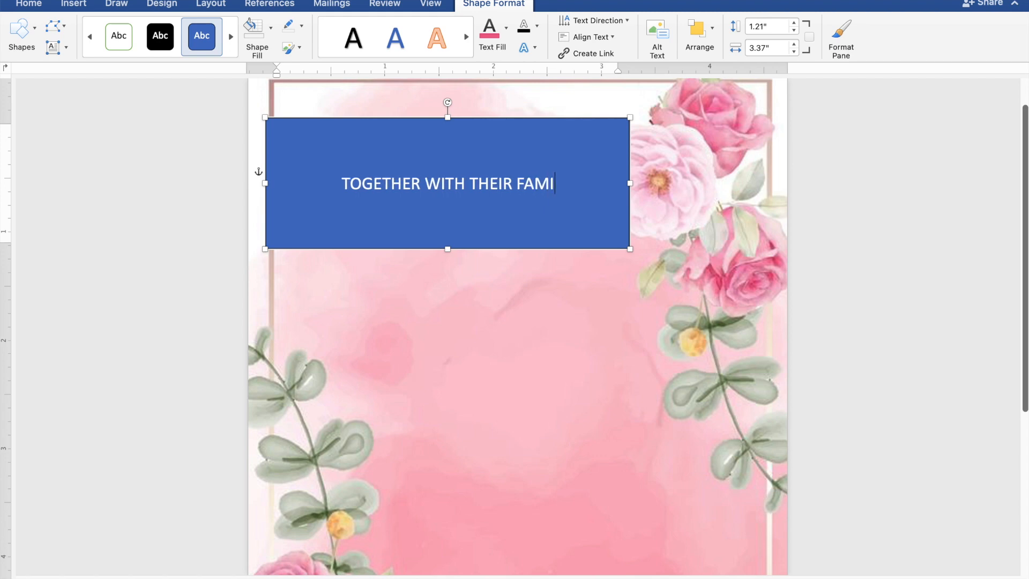
type("LI")
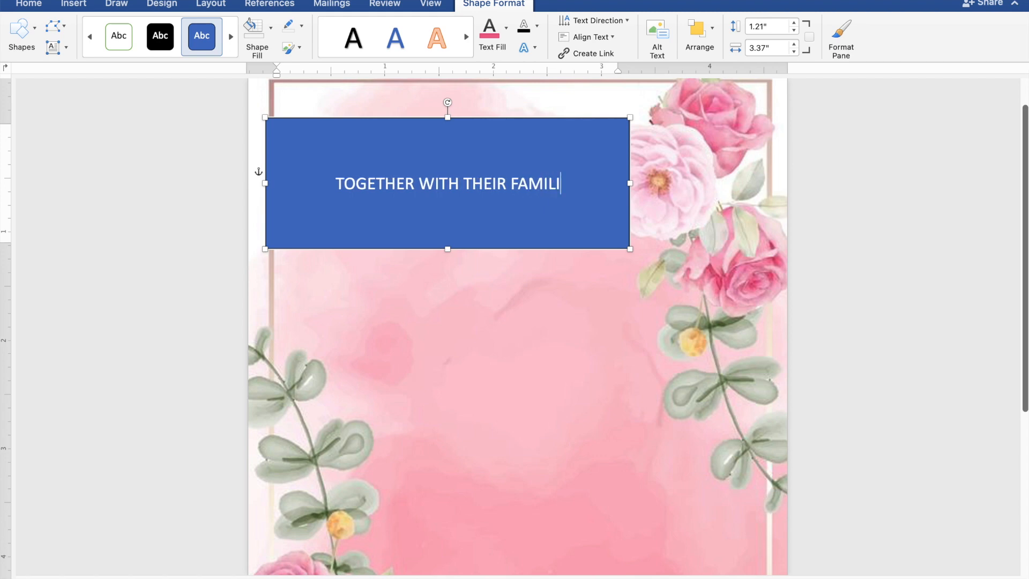
type("ES")
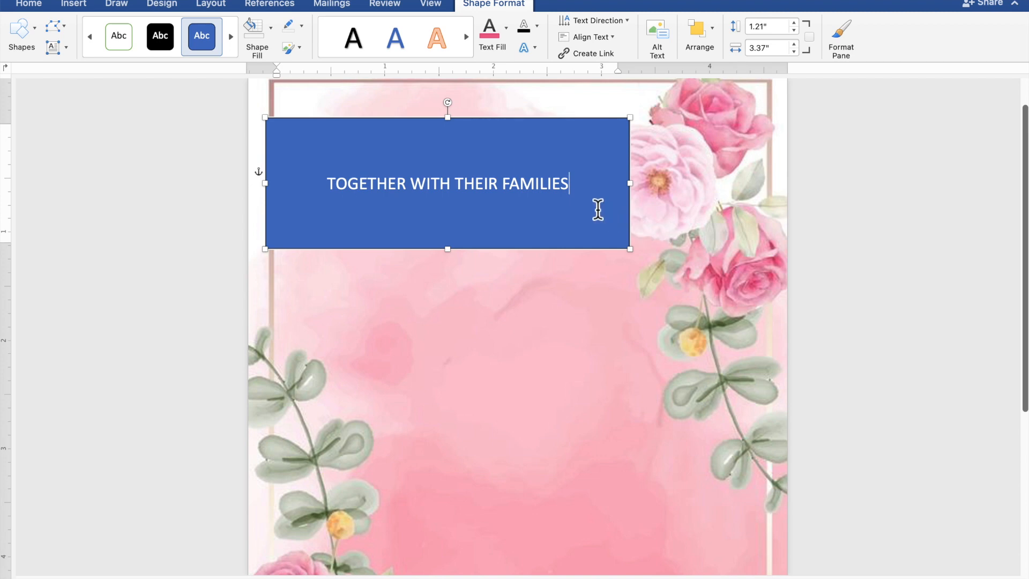
left_click_drag(575, 188, 373, 190)
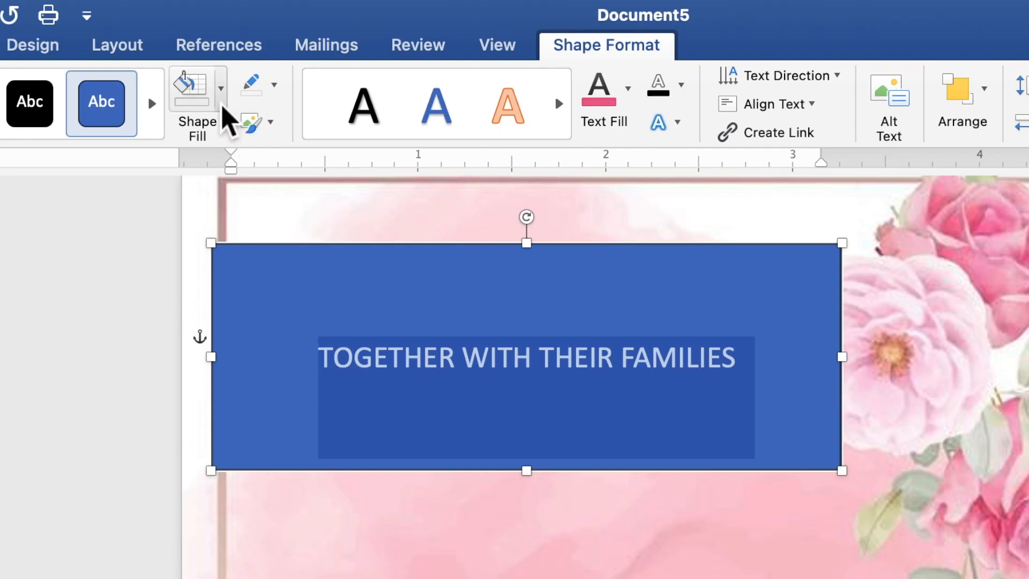
Give the rectangle no fill and no outline, and make its text black
left_click(221, 106)
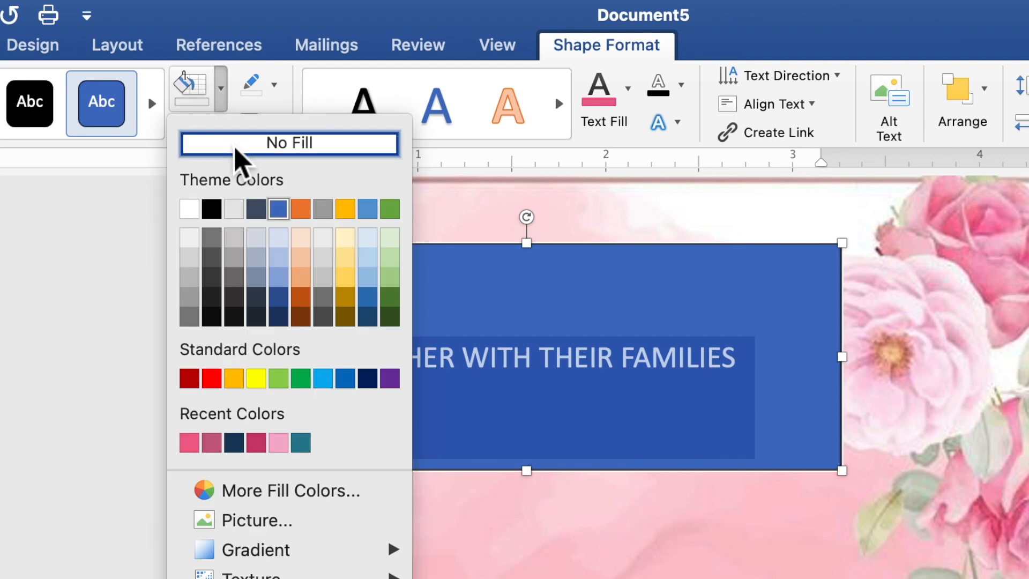
left_click(236, 149)
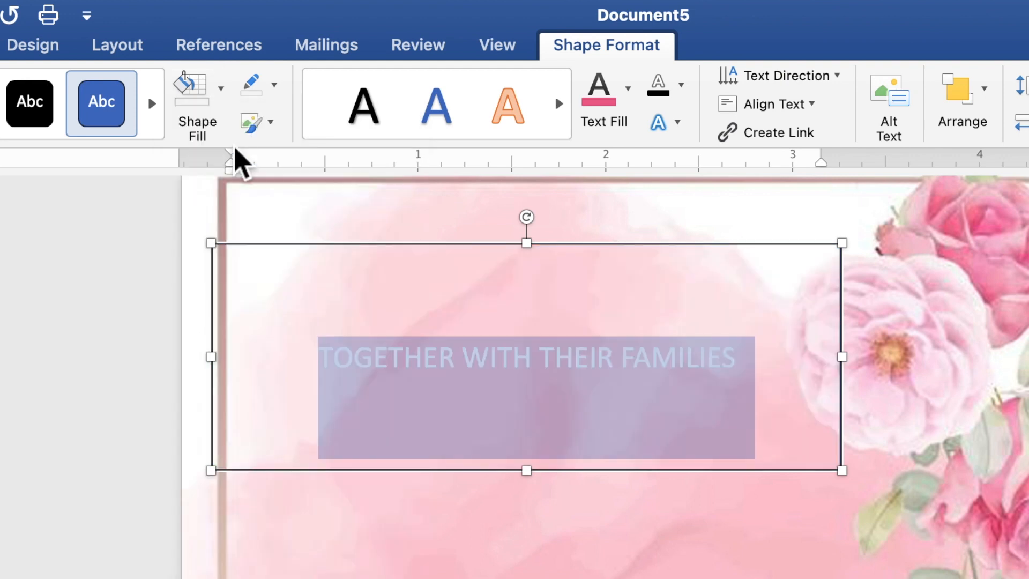
left_click(275, 92)
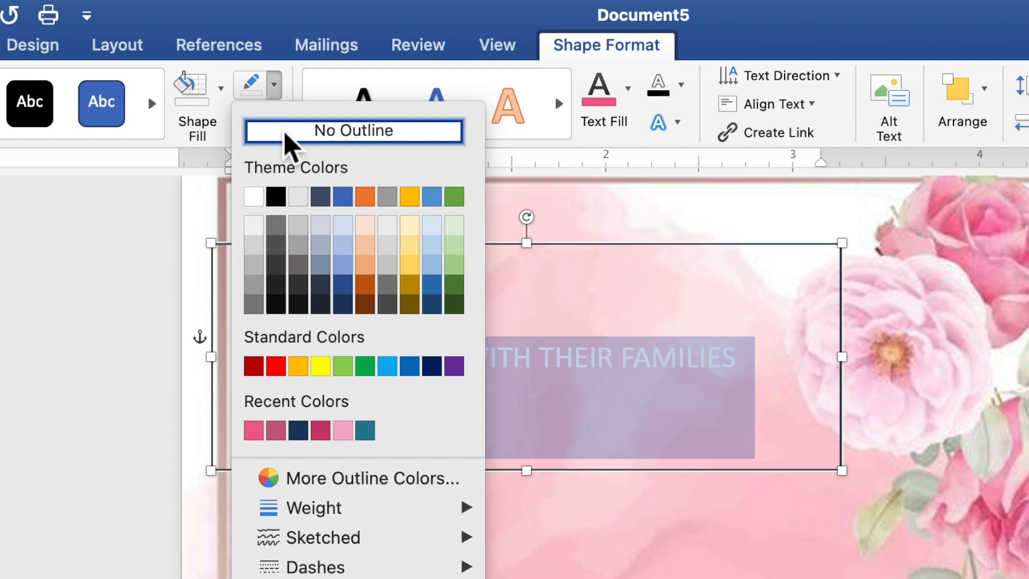
left_click(286, 137)
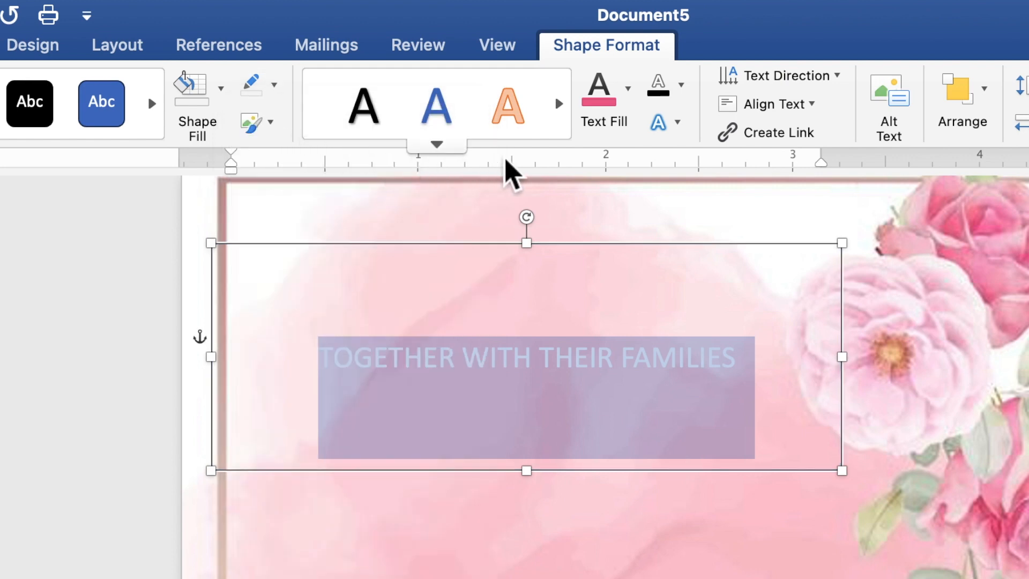
left_click(630, 107)
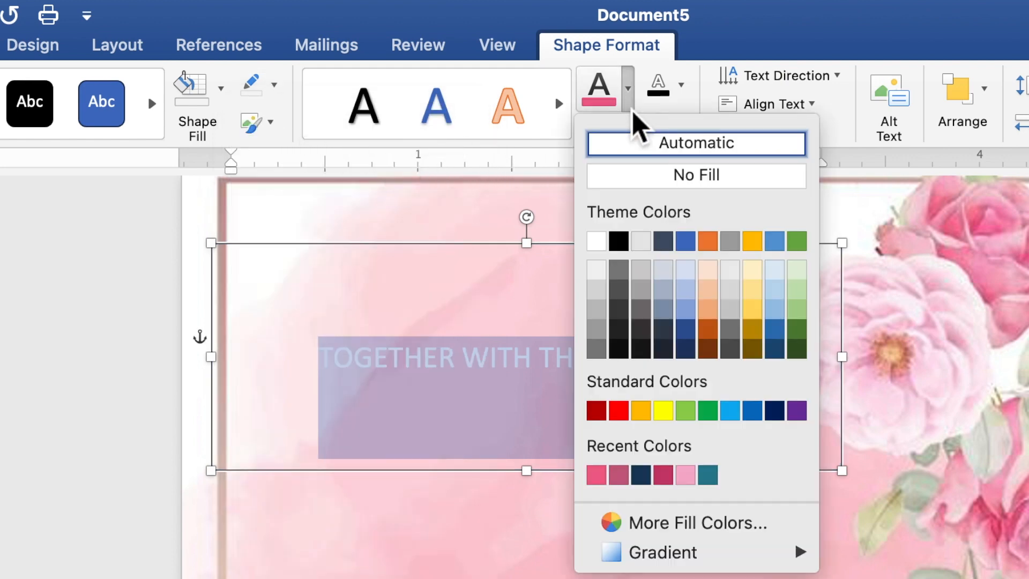
left_click(619, 240)
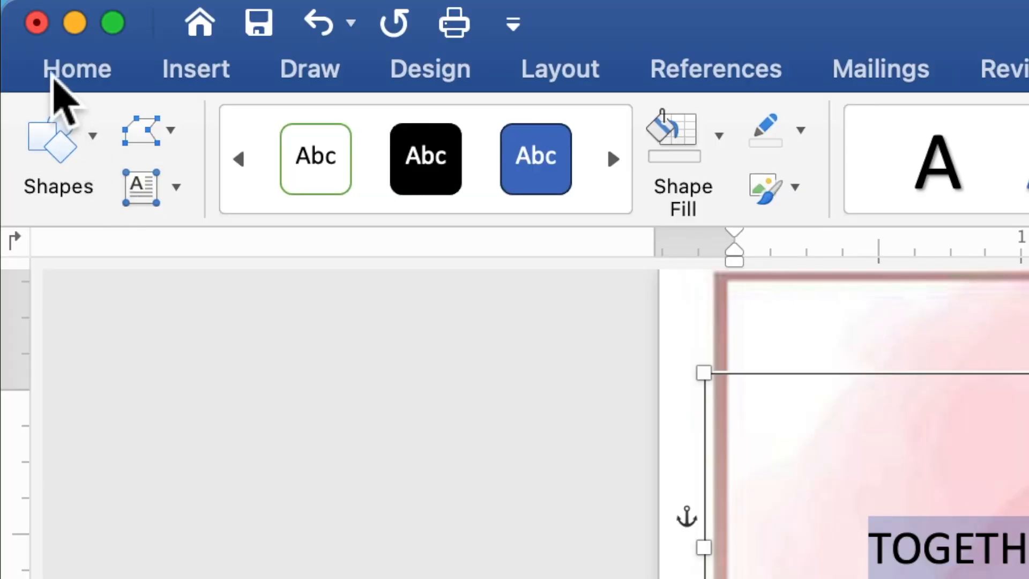
Set the TOGETHER WITH THEIR FAMILIES line to Times New Roman, 10 pt
left_click(54, 75)
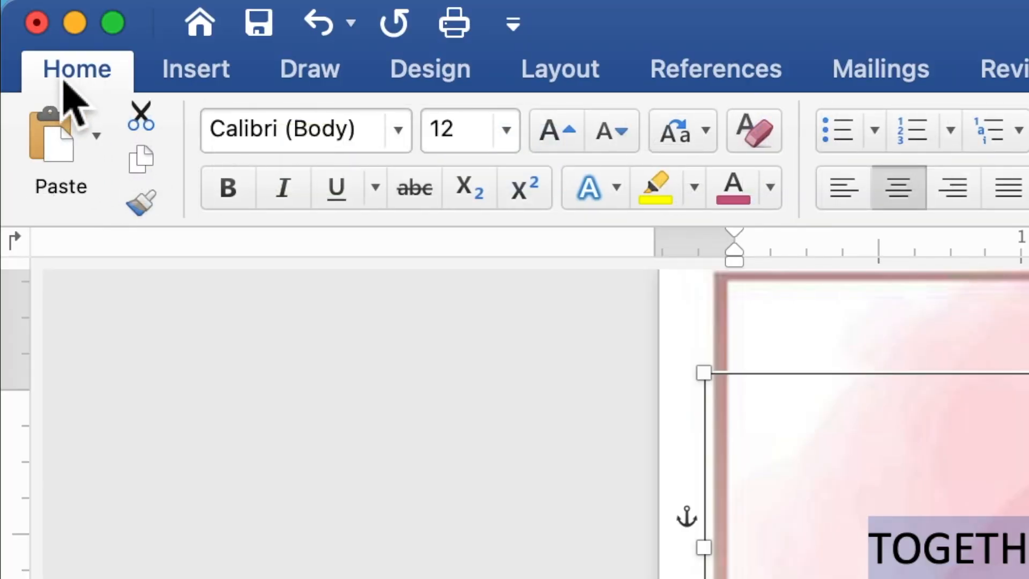
left_click(407, 131)
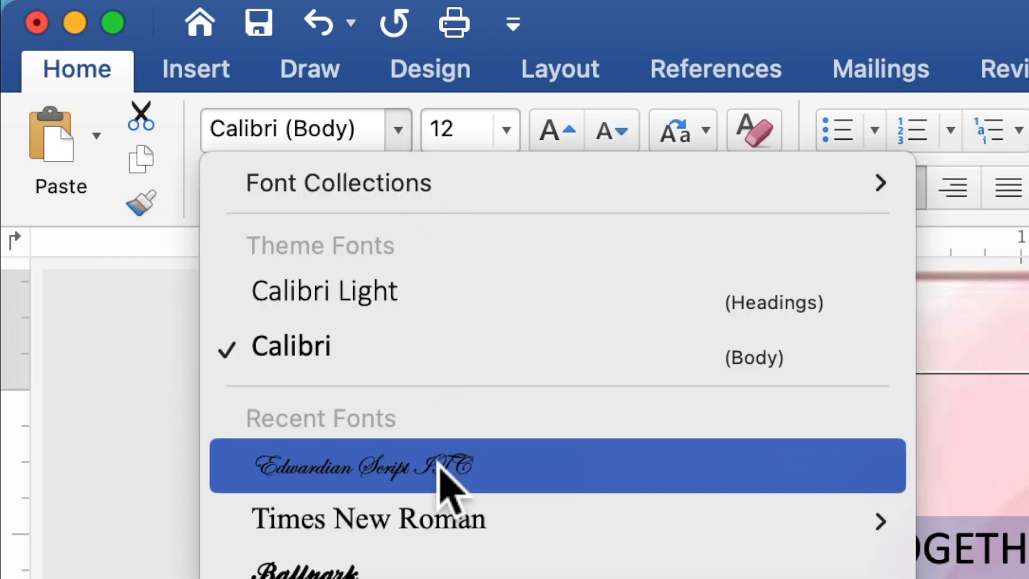
left_click(440, 519)
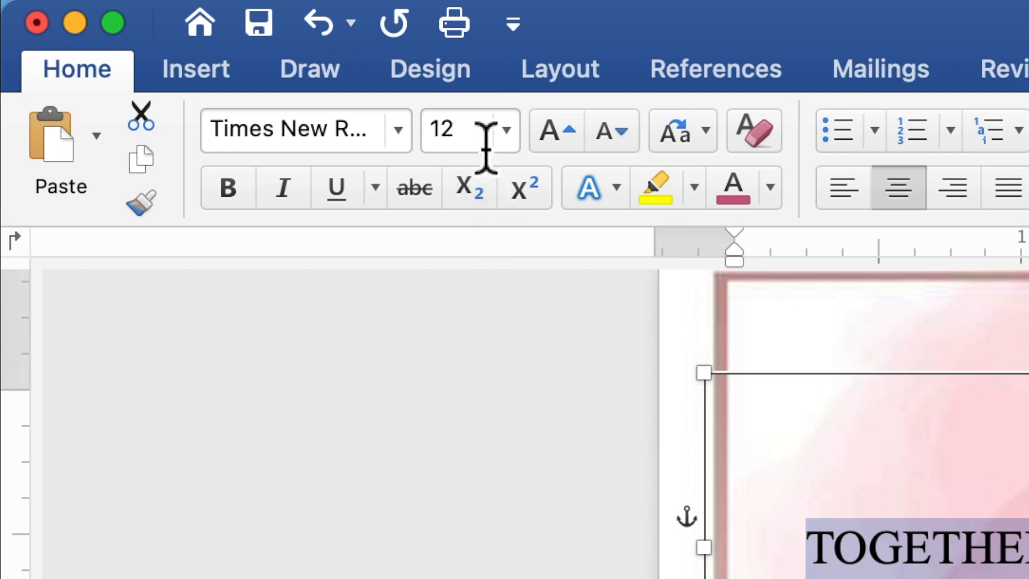
left_click_drag(482, 133, 432, 135)
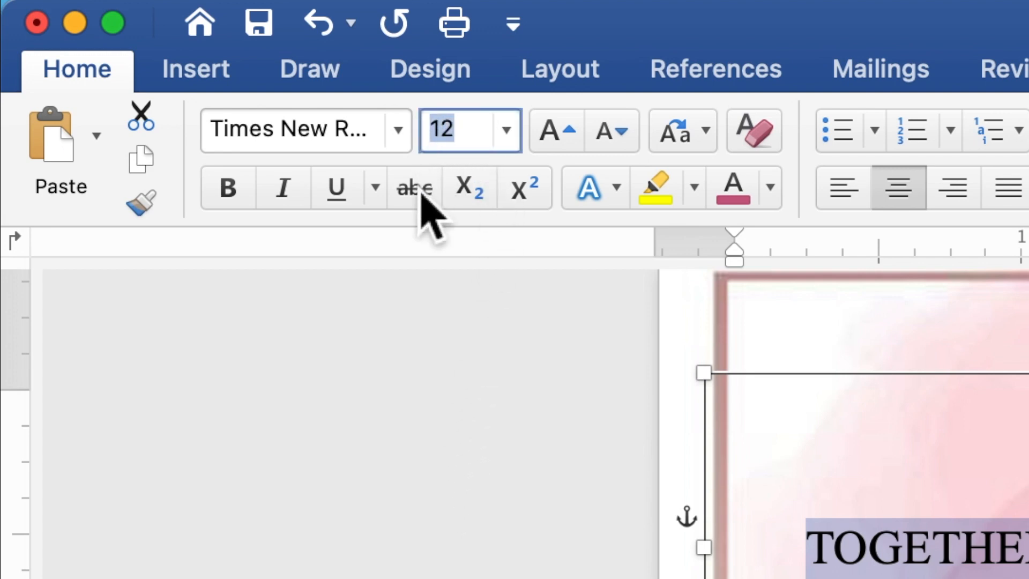
type("10")
key("Return")
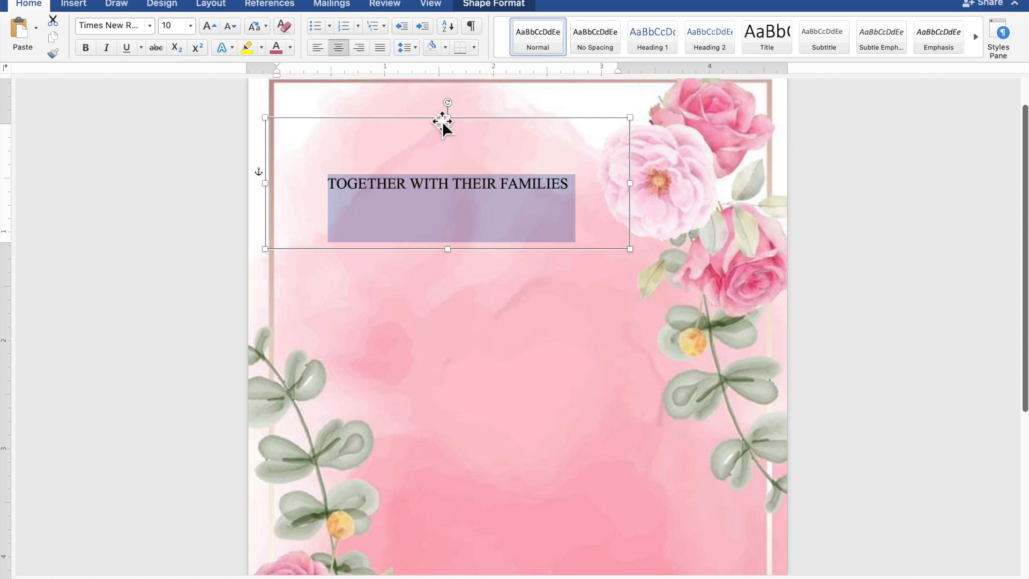
Shorten the text box, nudge it up and left, and copy it
left_click_drag(449, 118, 454, 181)
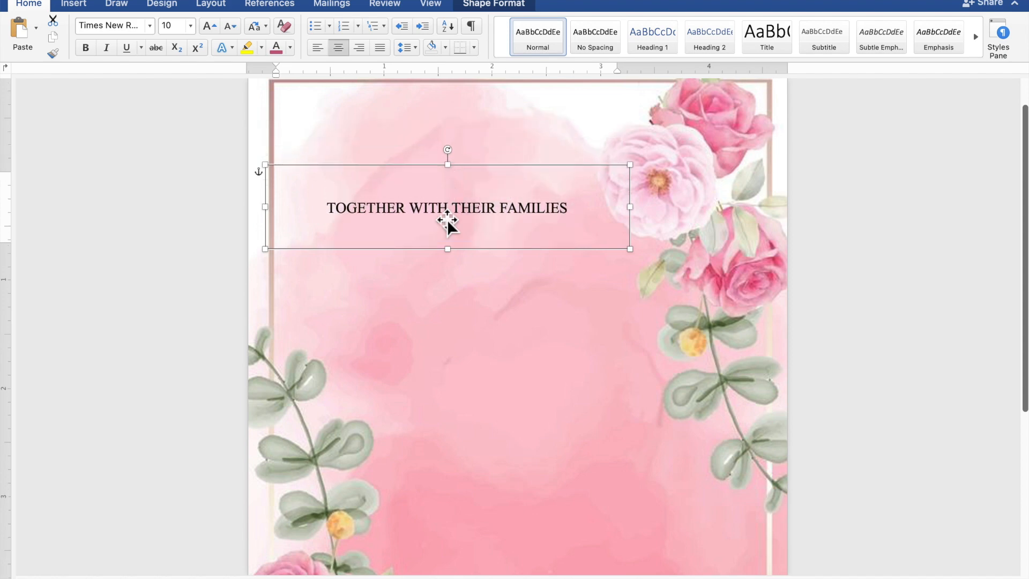
left_click_drag(448, 221, 435, 211)
right_click(422, 194)
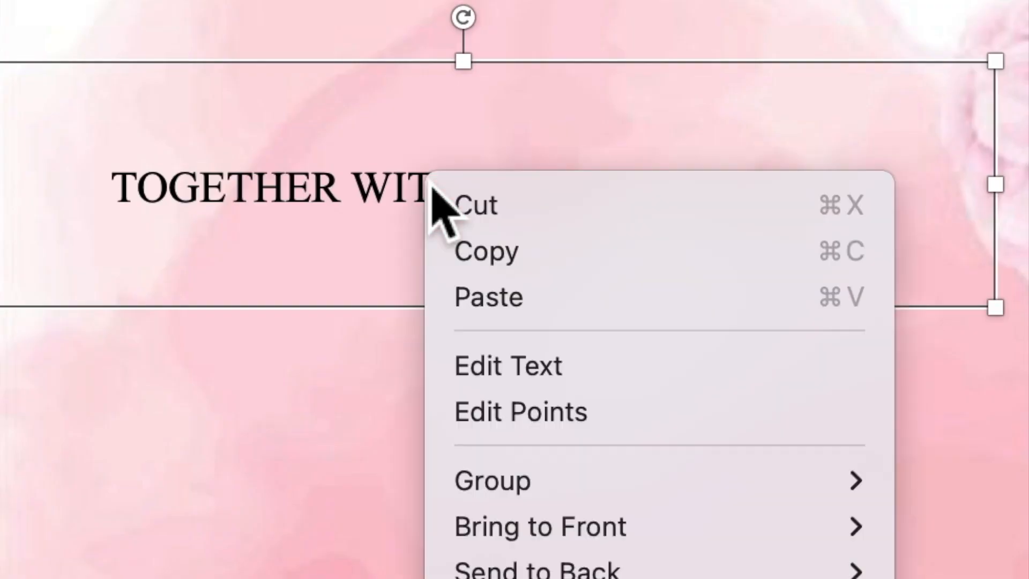
left_click(476, 257)
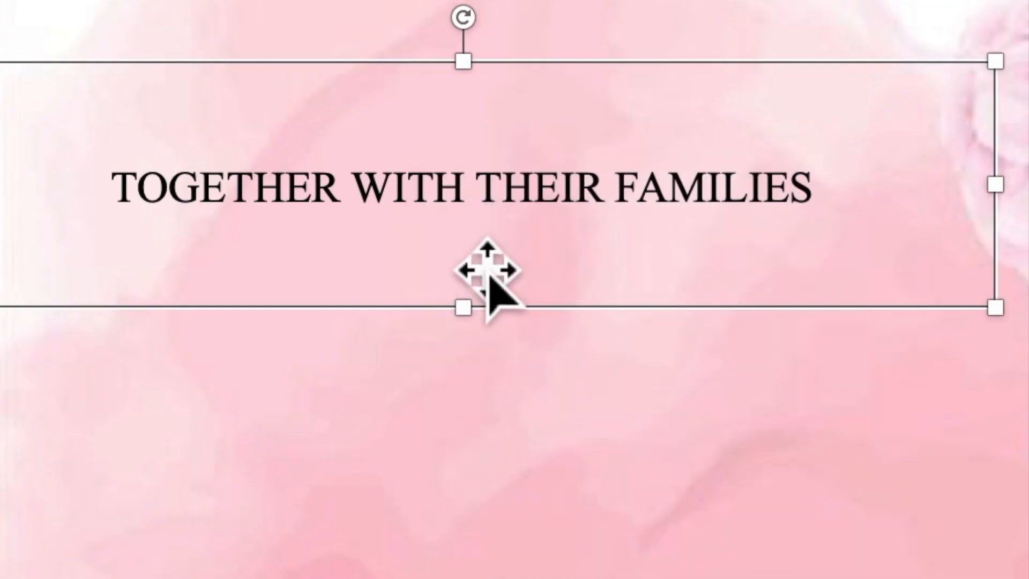
right_click(417, 192)
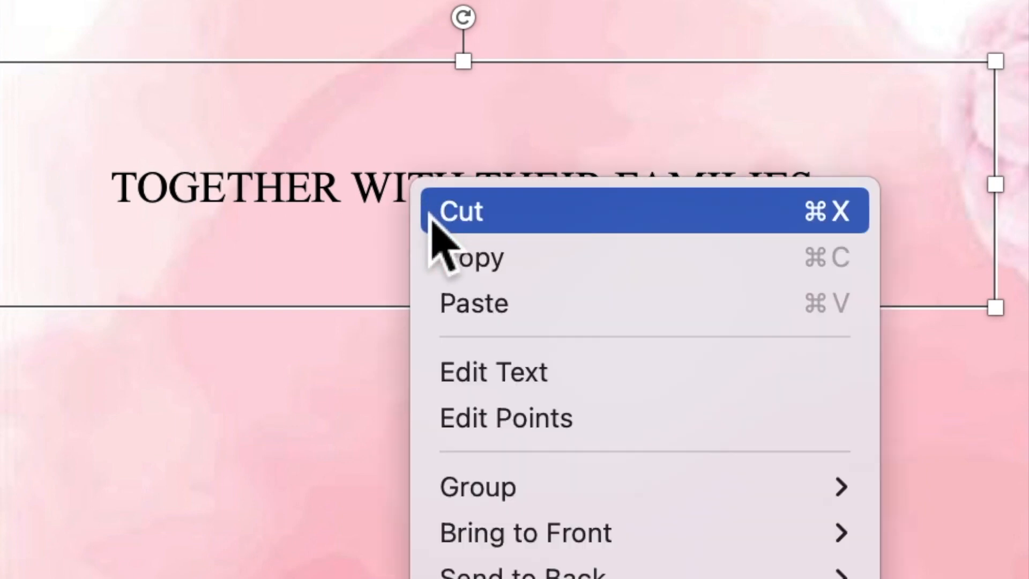
Paste the text box copy below the original, make it taller, and select its text
left_click(467, 296)
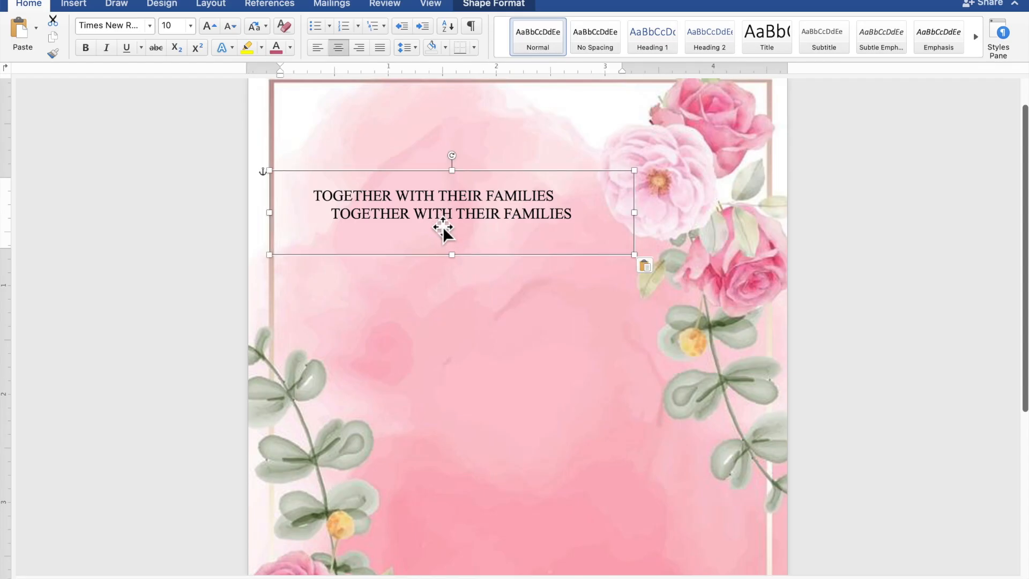
left_click_drag(442, 229, 455, 292)
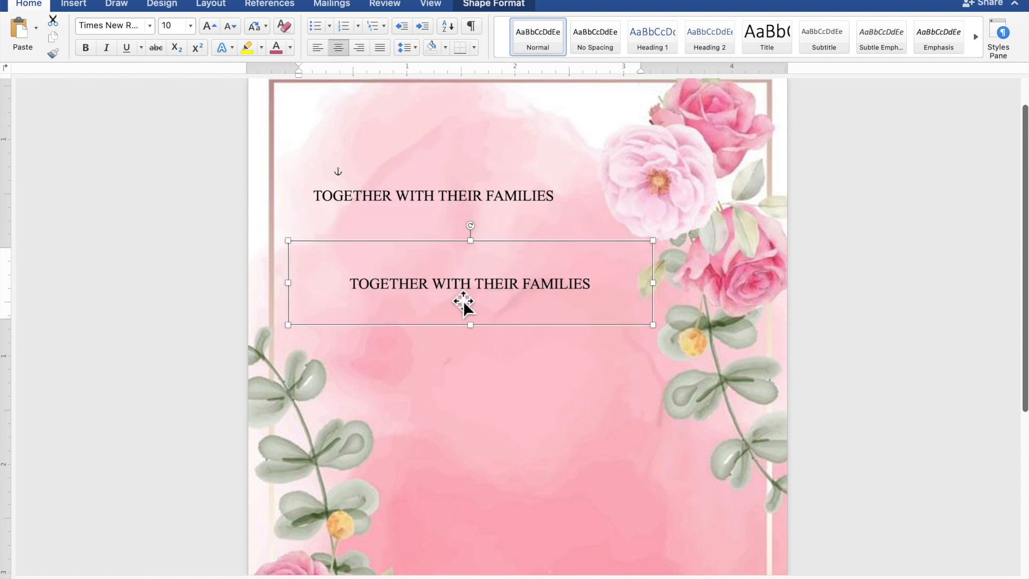
left_click_drag(484, 363, 485, 451)
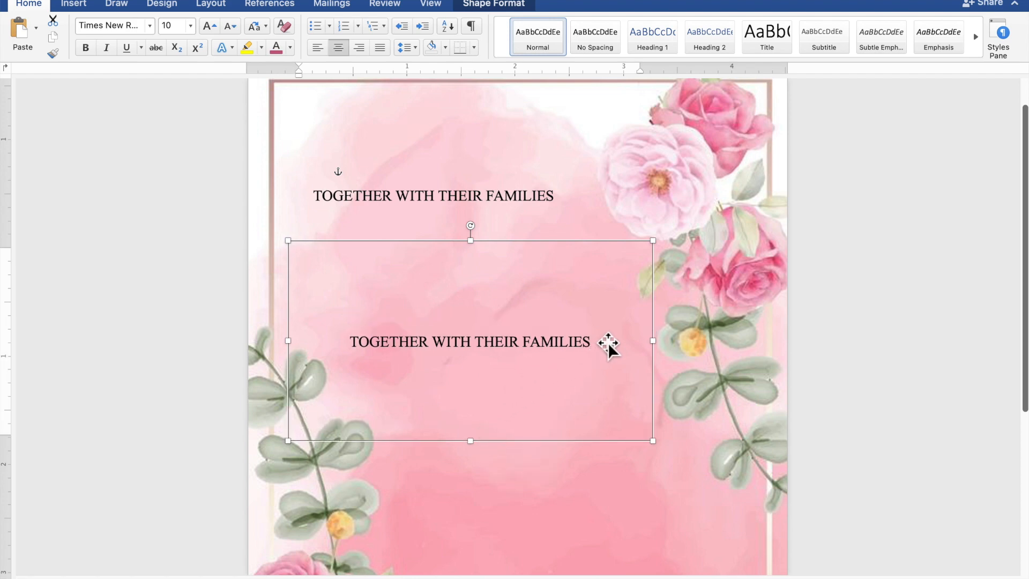
left_click_drag(588, 346, 398, 346)
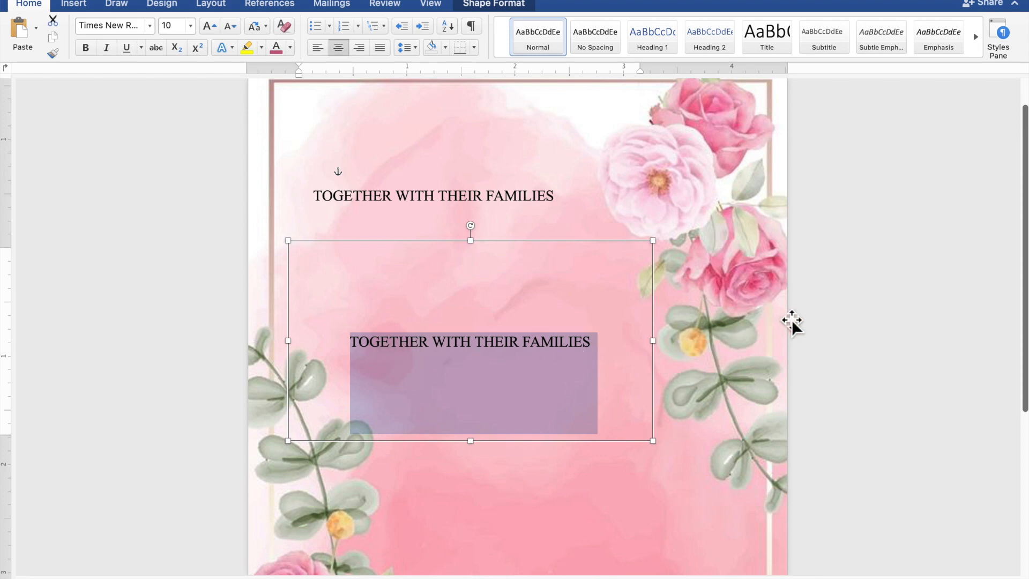
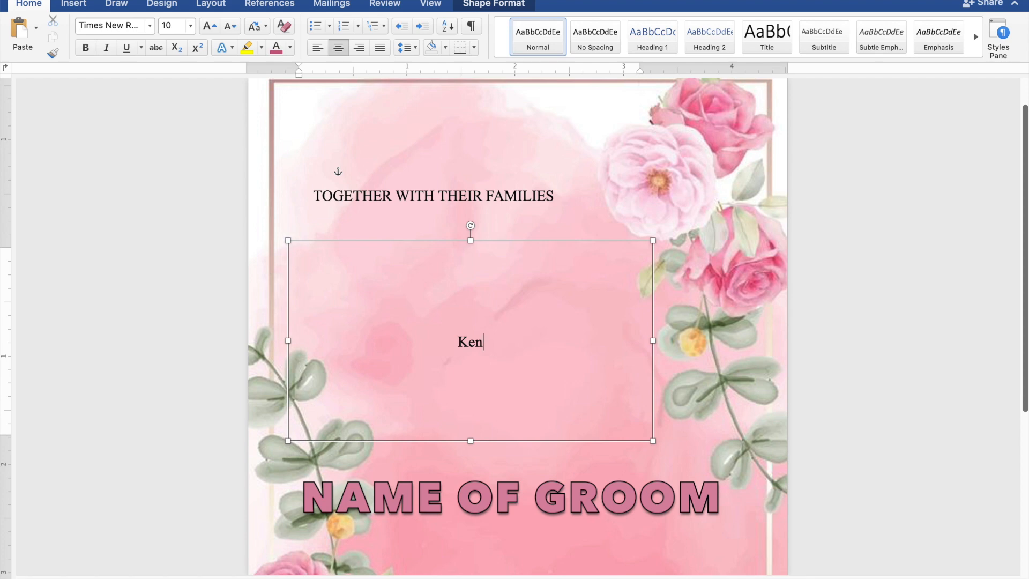
Type the groom's name, AND, and the bride's name on three lines, then select the names
key("Return")
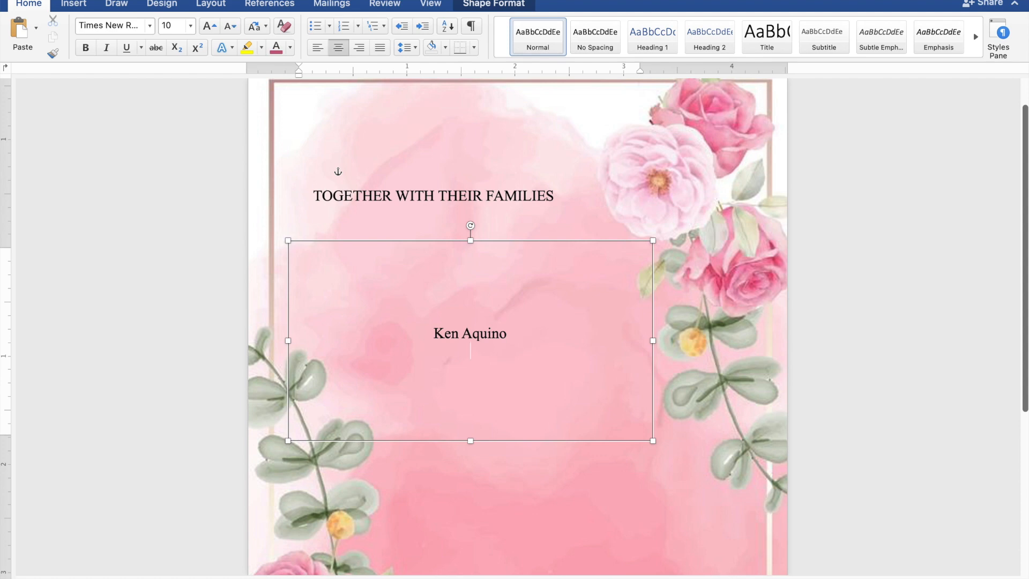
type("AND")
key("Return")
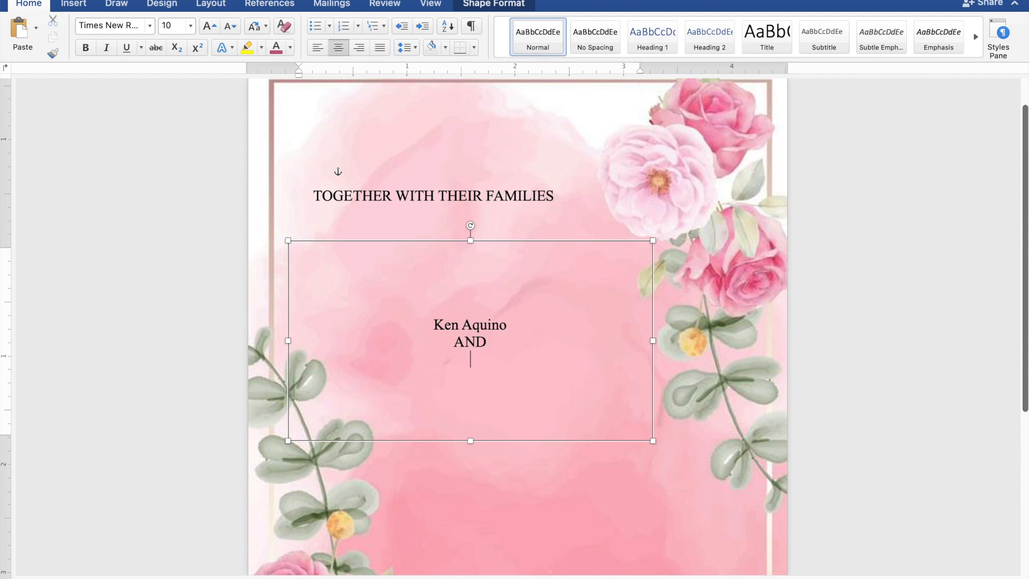
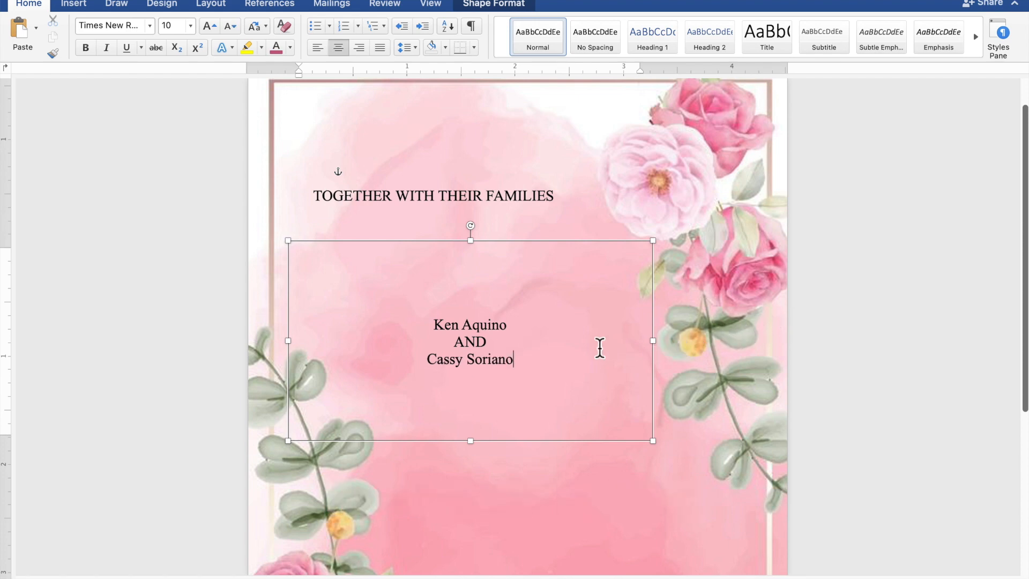
left_click_drag(519, 329, 438, 329)
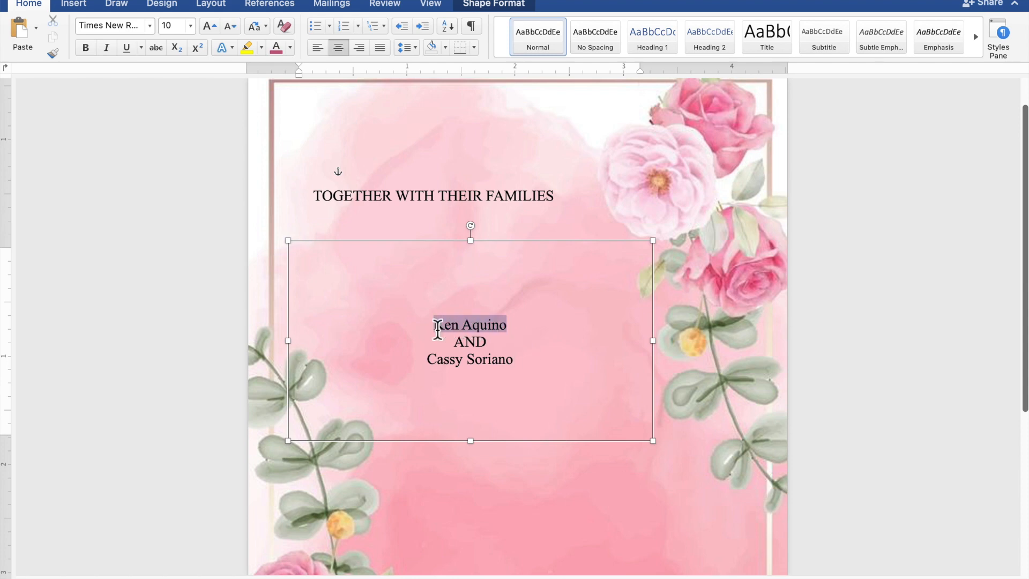
left_click_drag(523, 363, 439, 362)
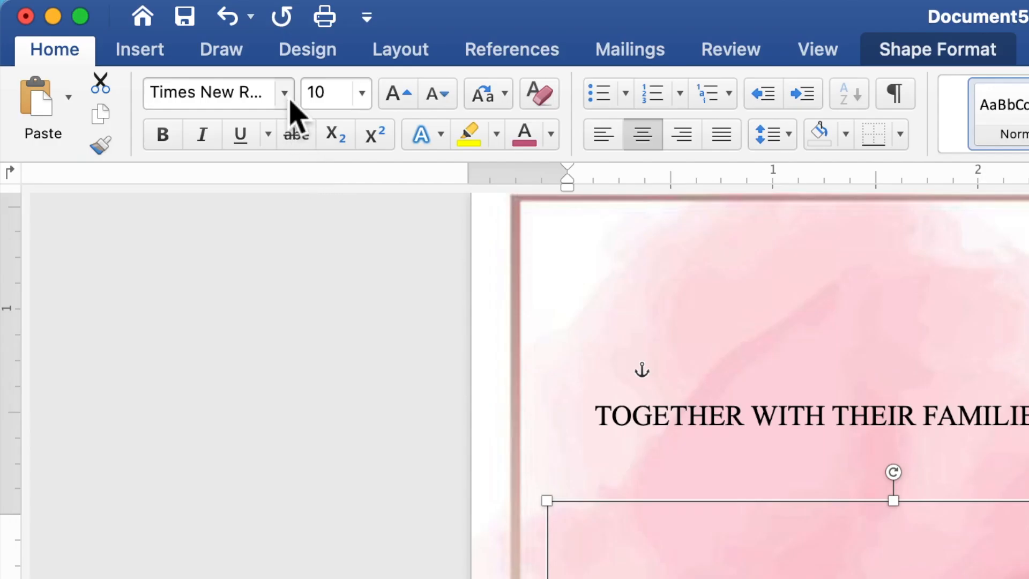
Style the names in pink 50 pt Edwardian Script ITC and enlarge their box to about 3.6 by 2.06 inches
left_click(291, 101)
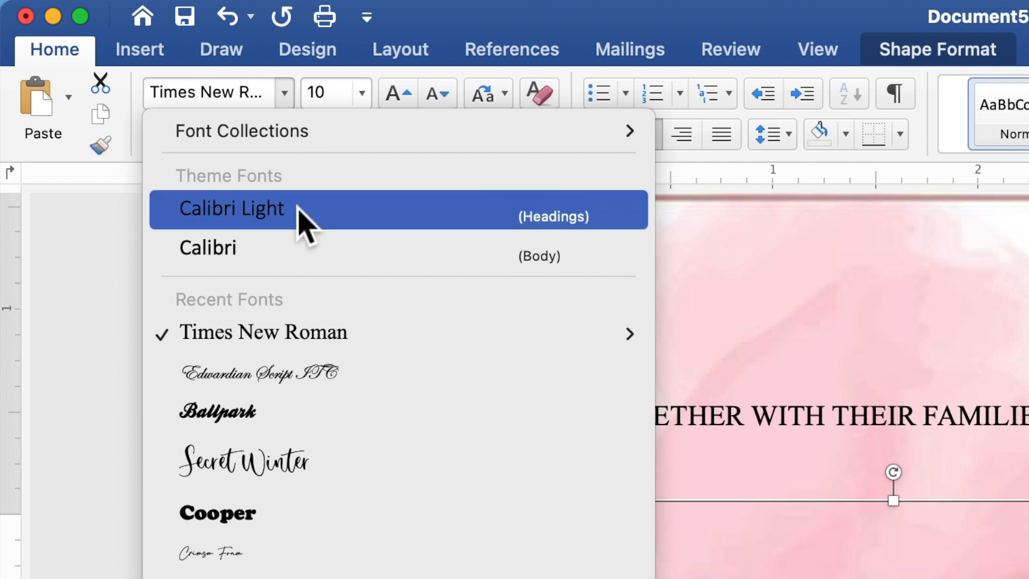
left_click(321, 372)
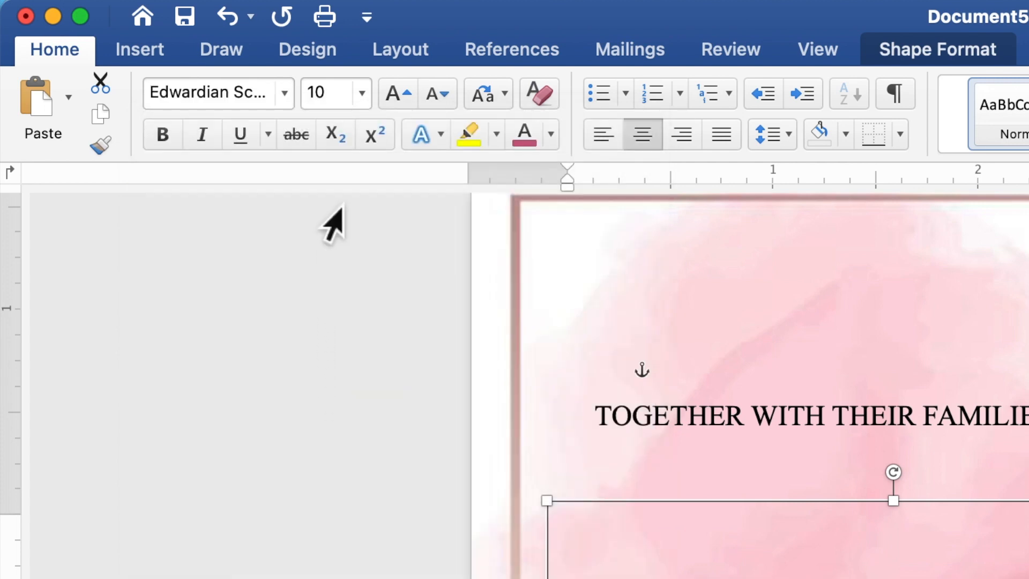
left_click(314, 105)
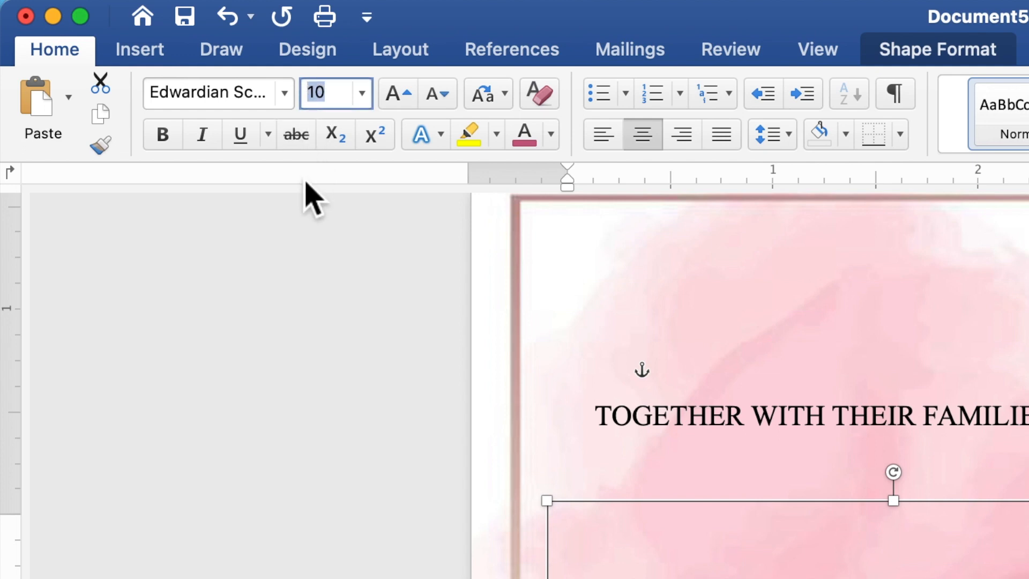
type("50")
key("Return")
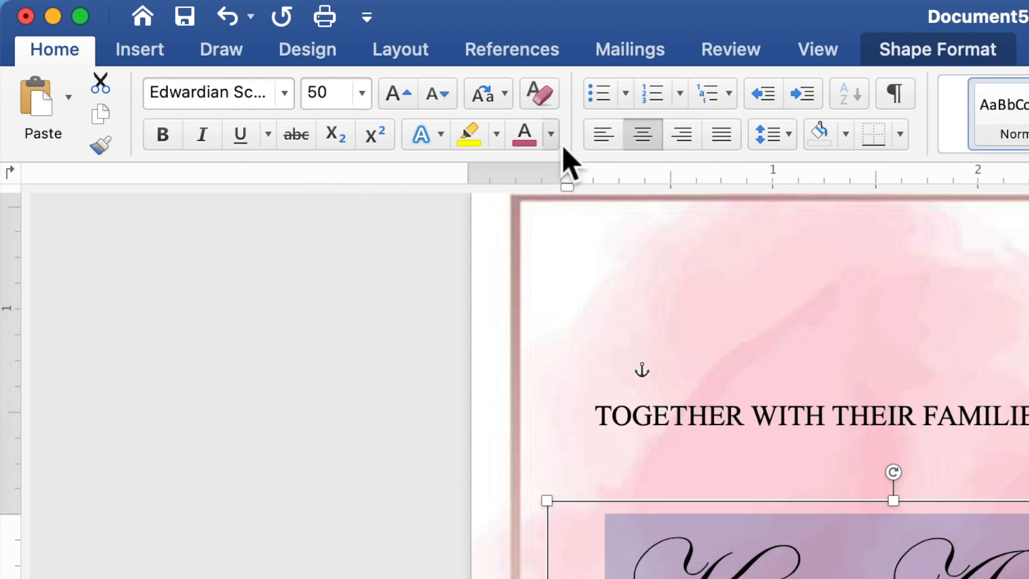
left_click(551, 134)
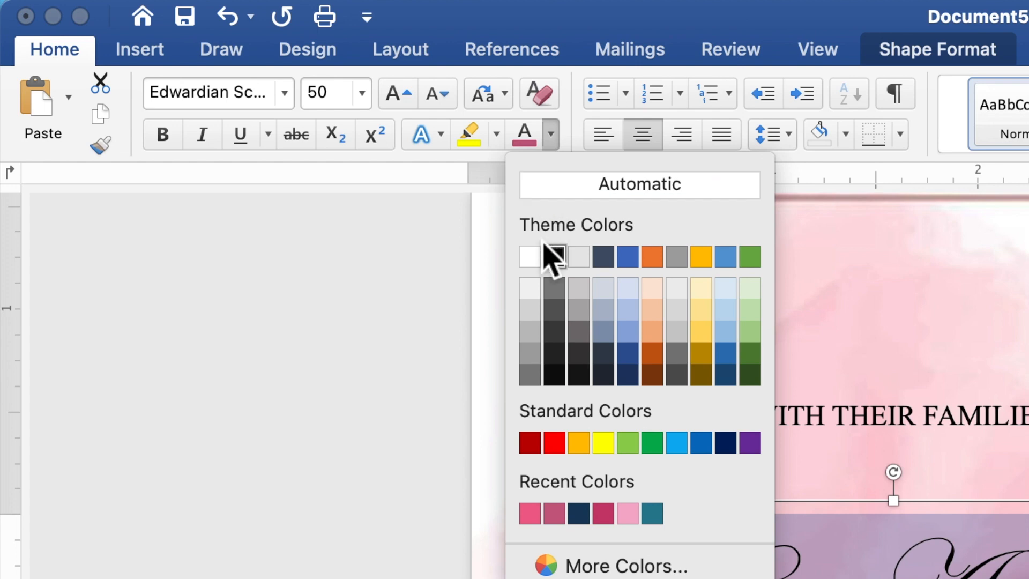
left_click(536, 514)
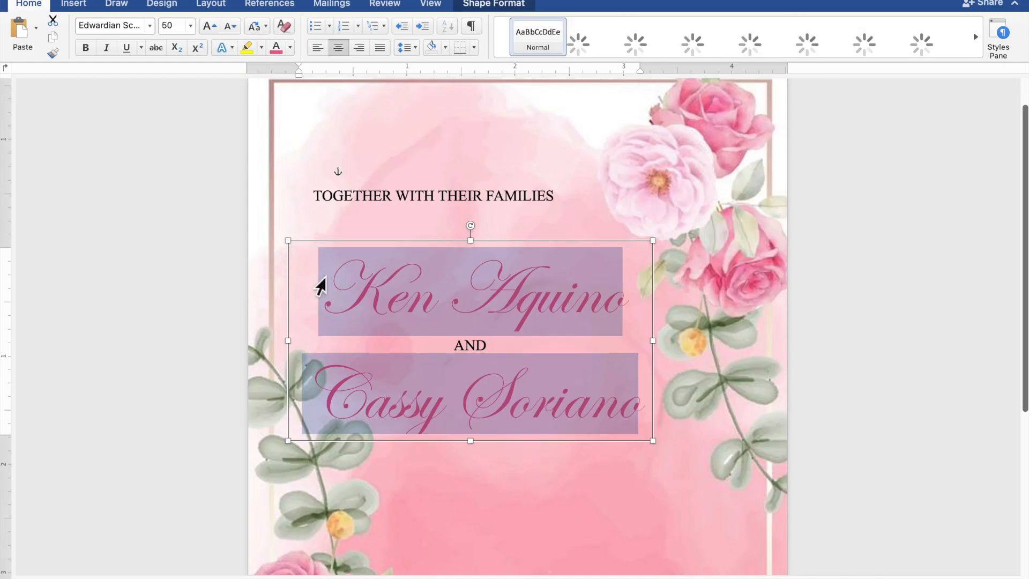
left_click_drag(660, 445, 679, 465)
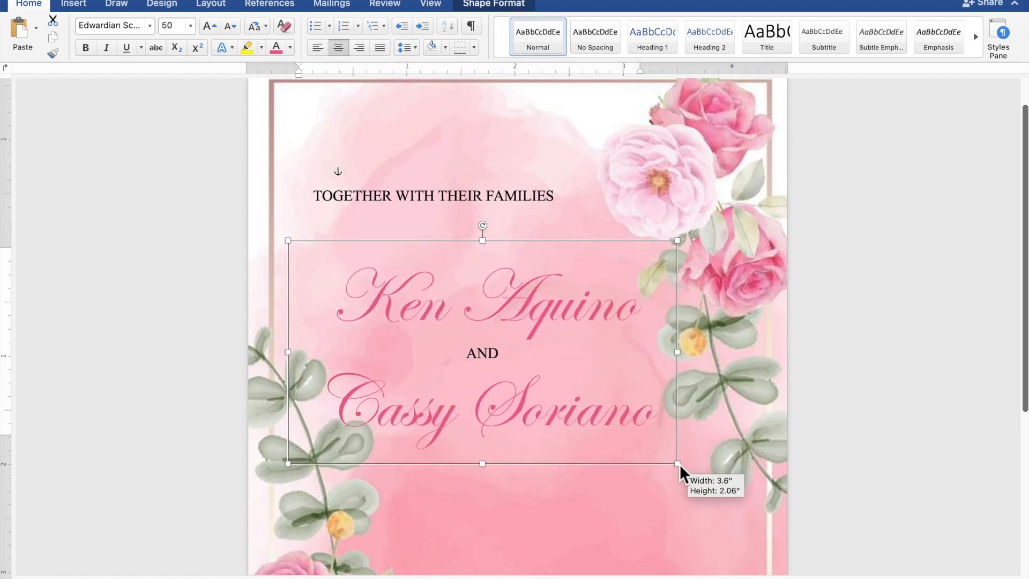
left_click_drag(611, 430, 620, 429)
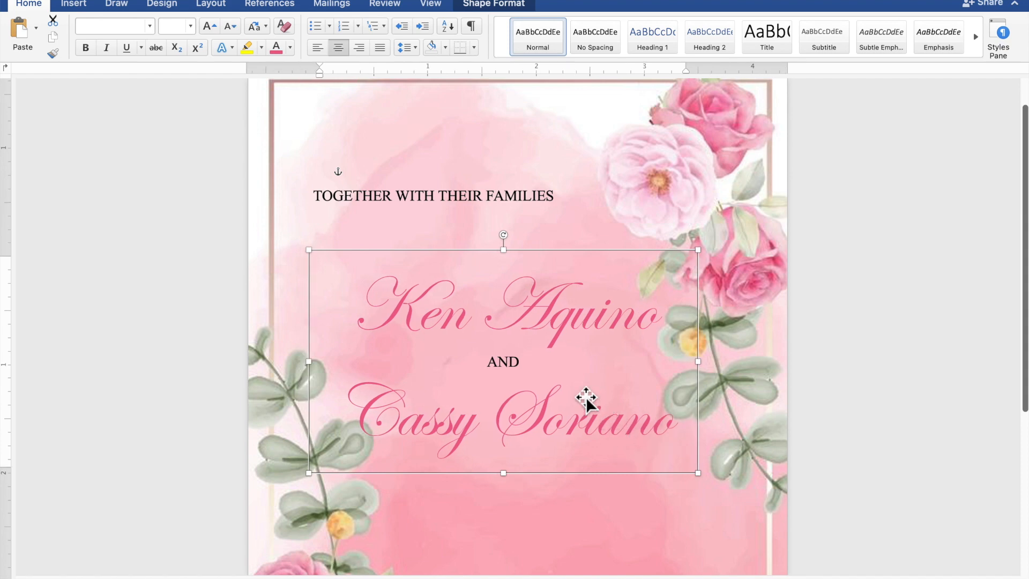
Copy the TOGETHER WITH THEIR FAMILIES box and place the pasted copy below the bride's name
left_click(464, 204)
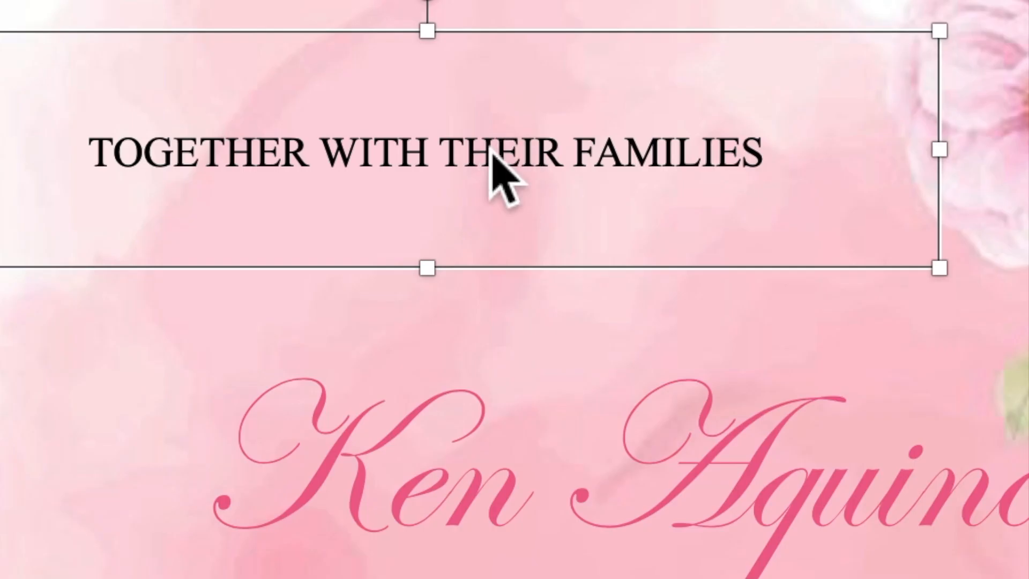
right_click(456, 191)
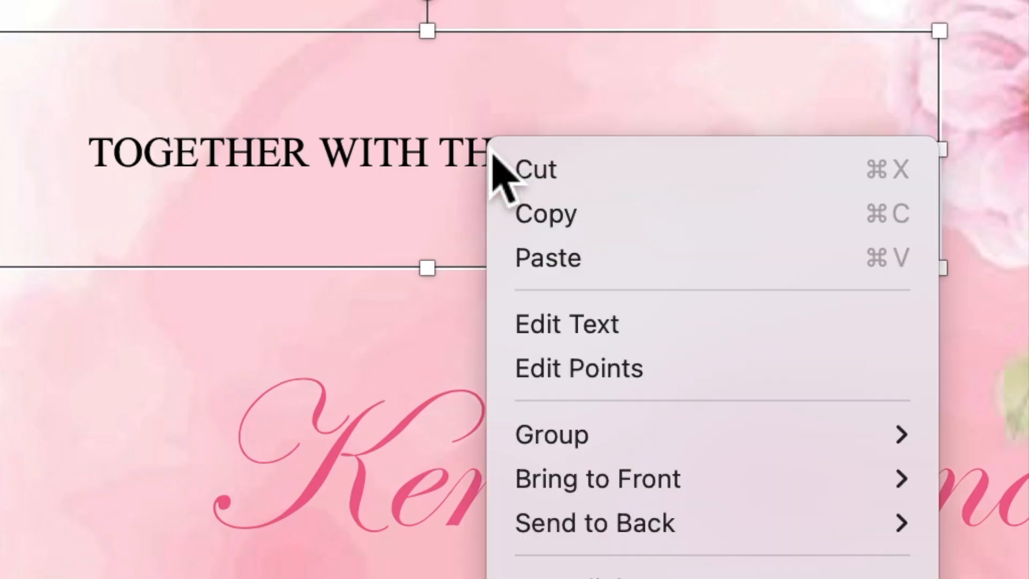
left_click(547, 217)
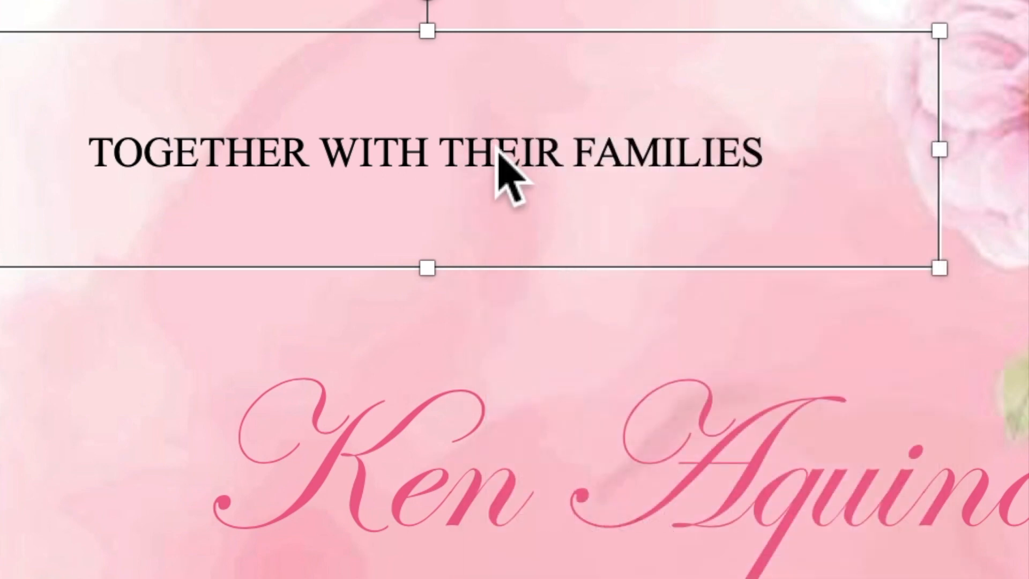
right_click(499, 151)
left_click(552, 263)
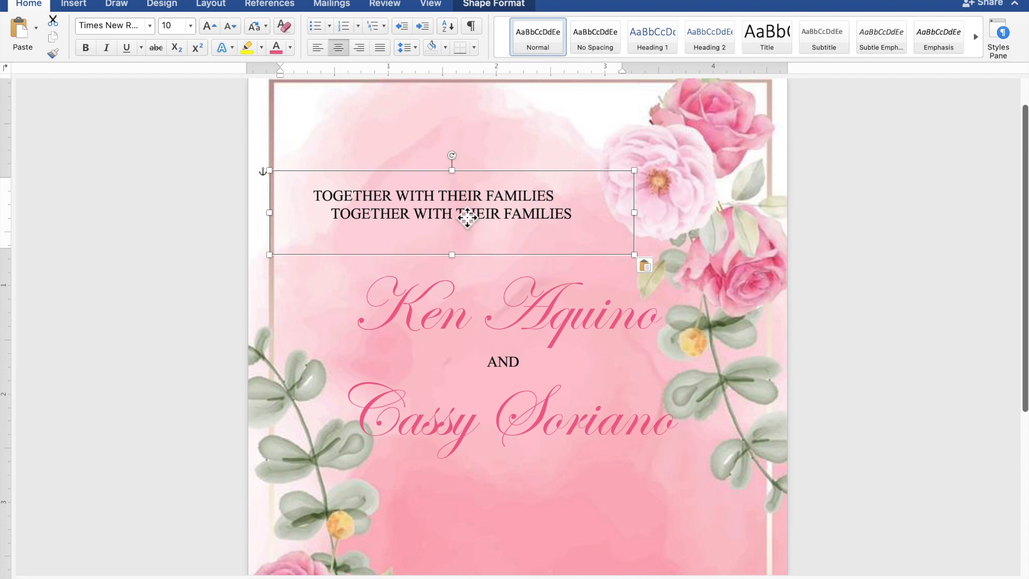
left_click_drag(518, 222, 574, 349)
left_click_drag(486, 265, 559, 490)
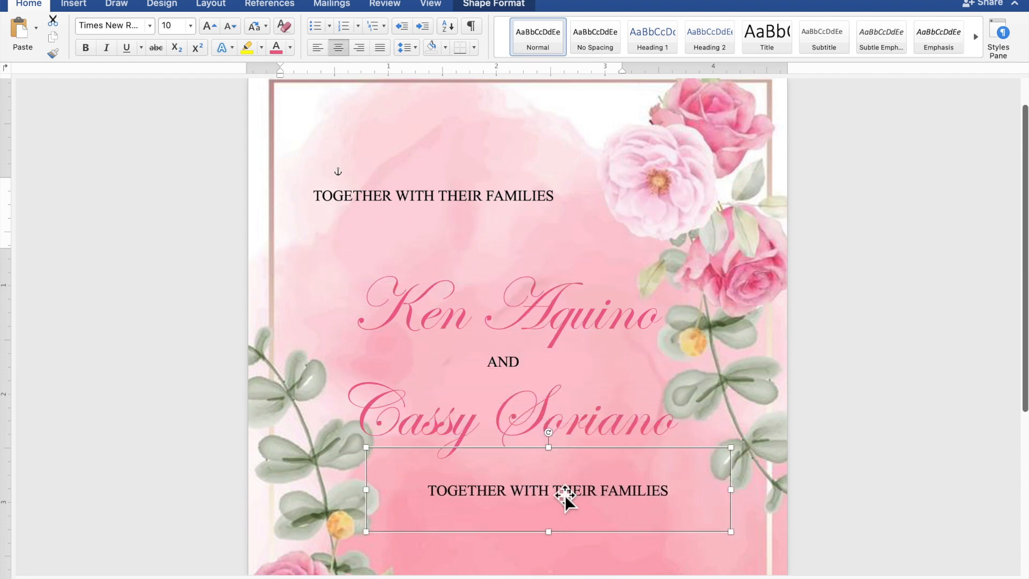
scroll(564, 494, "down", 5)
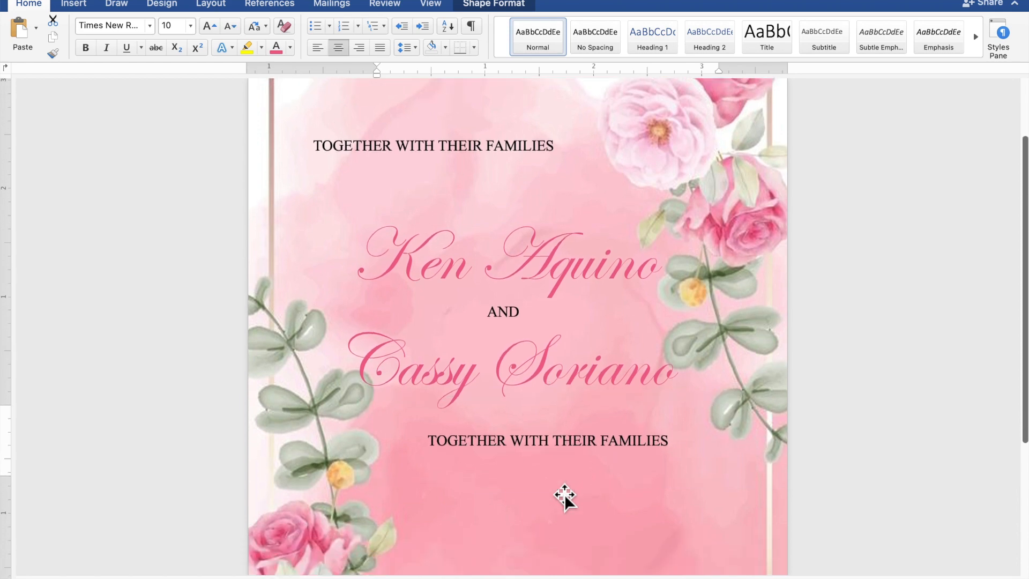
scroll(564, 495, "down", 4)
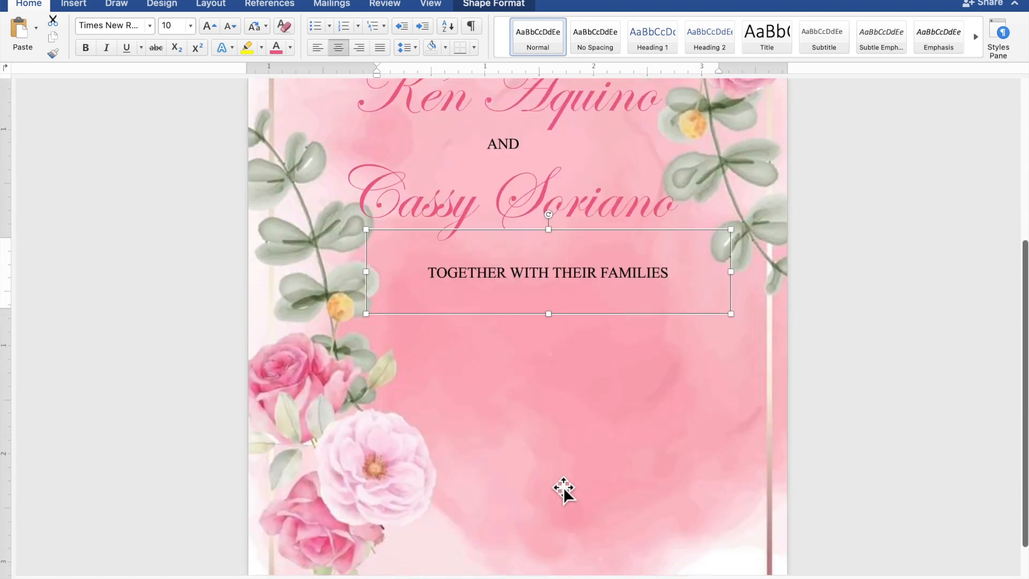
Make the duplicate box much taller and replace its text with 'REQUEST THE PLEASURE OF YOUR PRESENCE'
left_click_drag(556, 323, 588, 515)
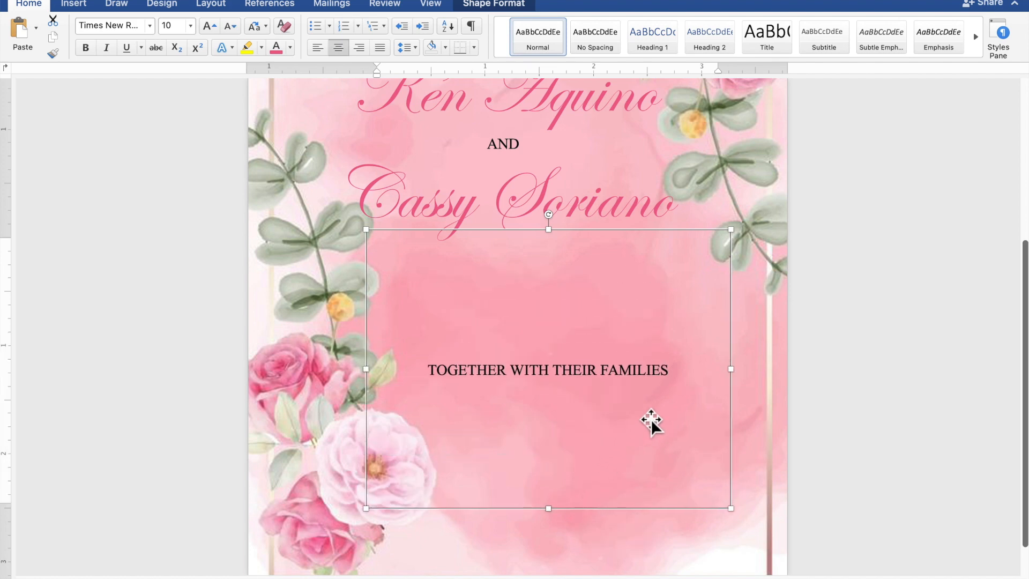
left_click_drag(682, 367, 477, 370)
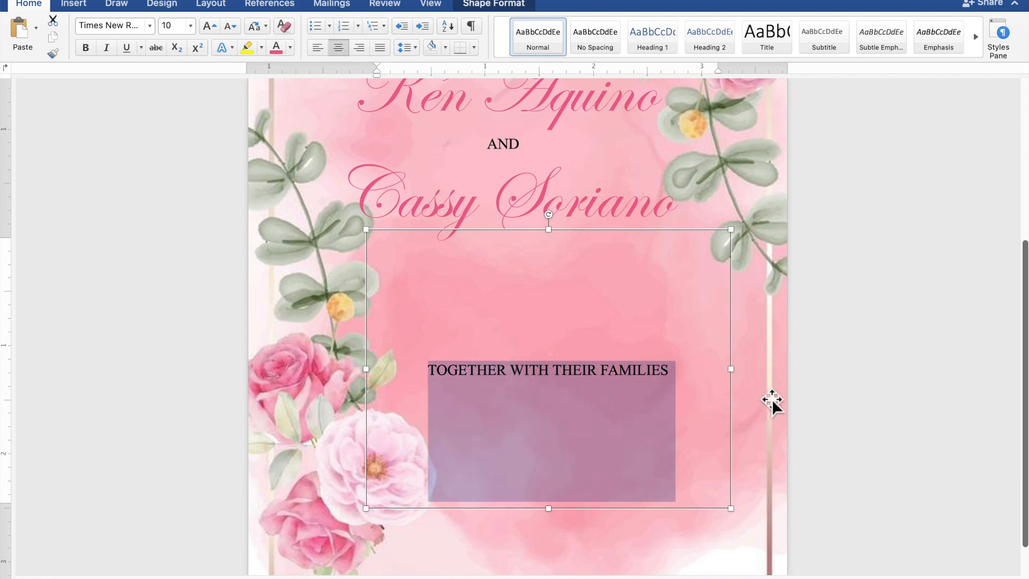
type("RE")
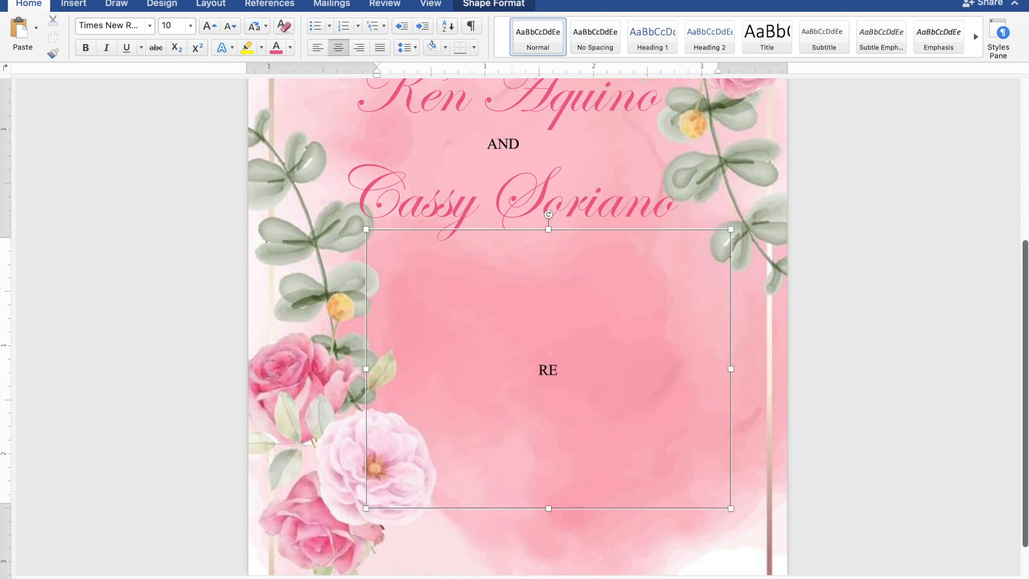
type("QUEST THE P")
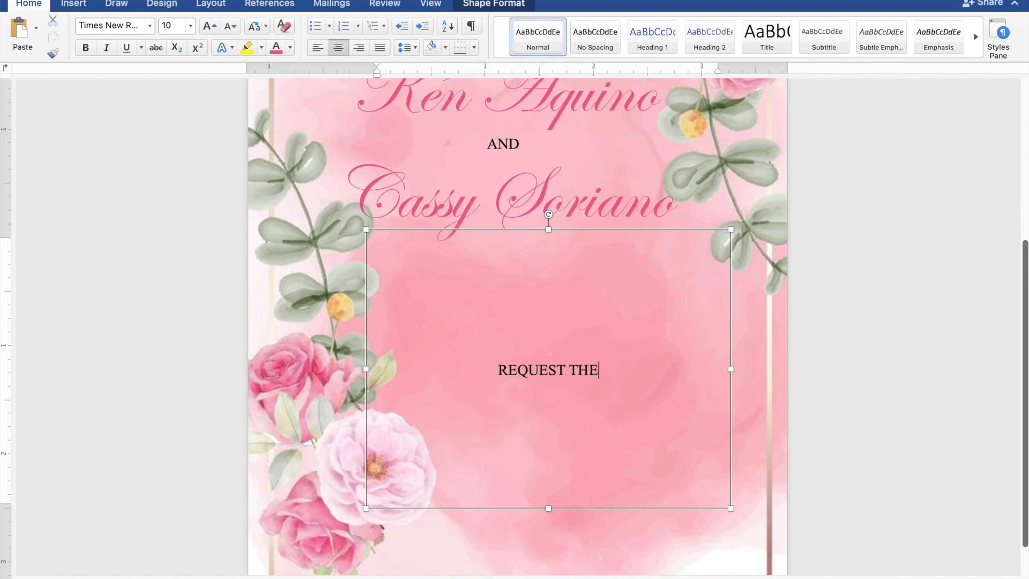
type("L")
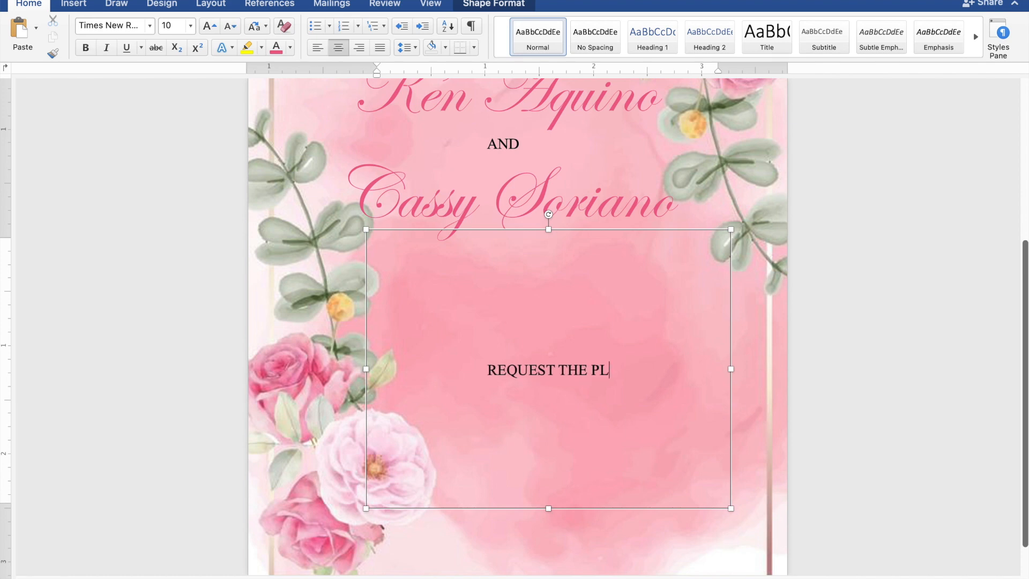
type("EAS")
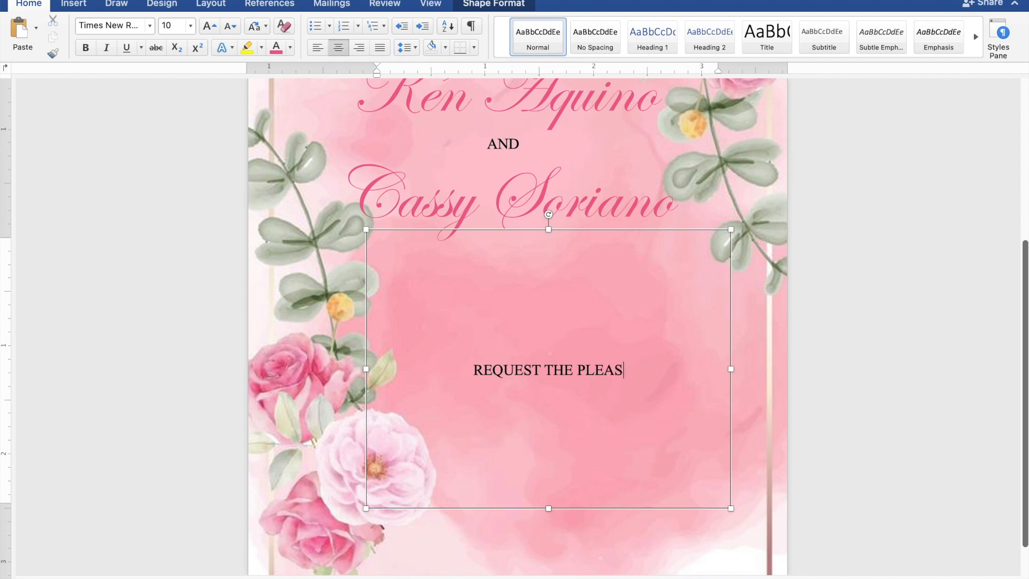
type("URE ")
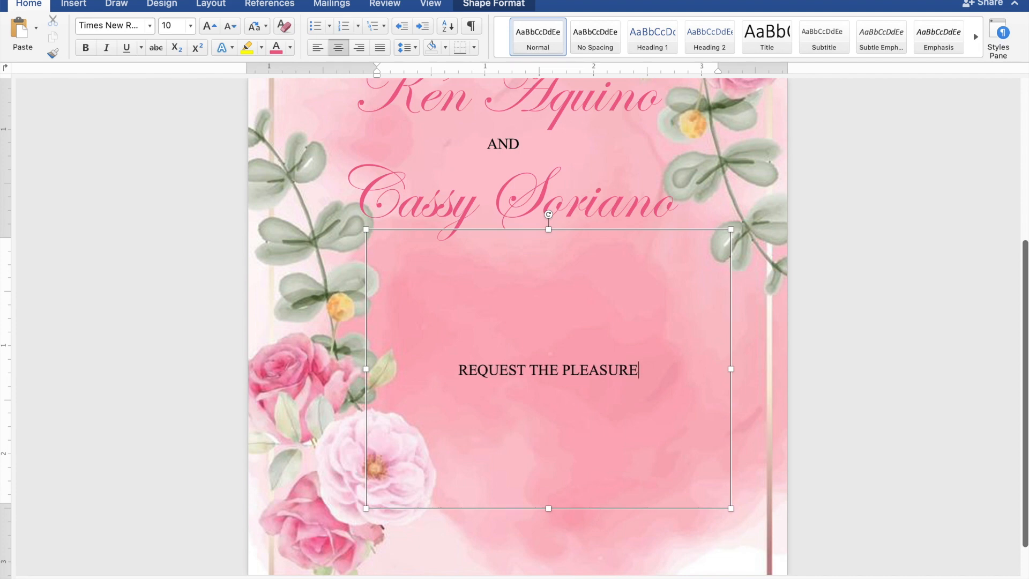
type("OF")
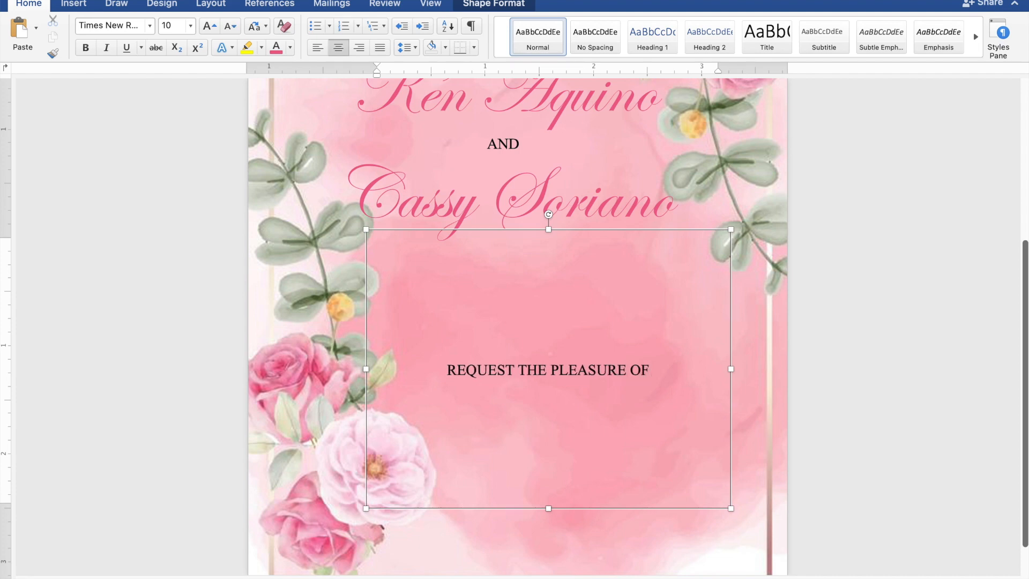
type(" YOU")
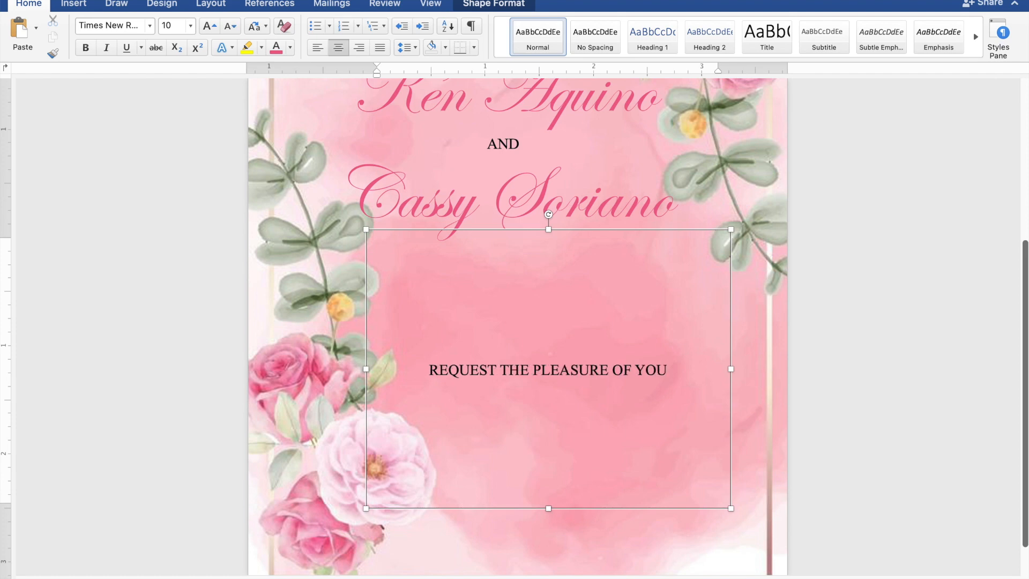
type("R PRI")
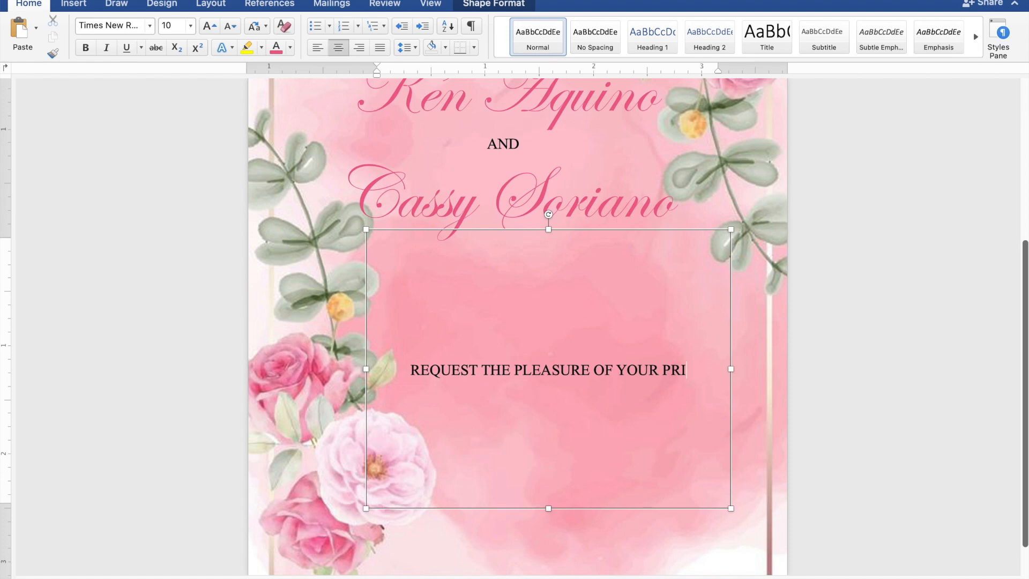
key("BackSpace")
type("ESENCE")
Add the line 'AS THEY JOYFULLY UNITE IN MARRIAGE' below it
key("Return")
type("AS")
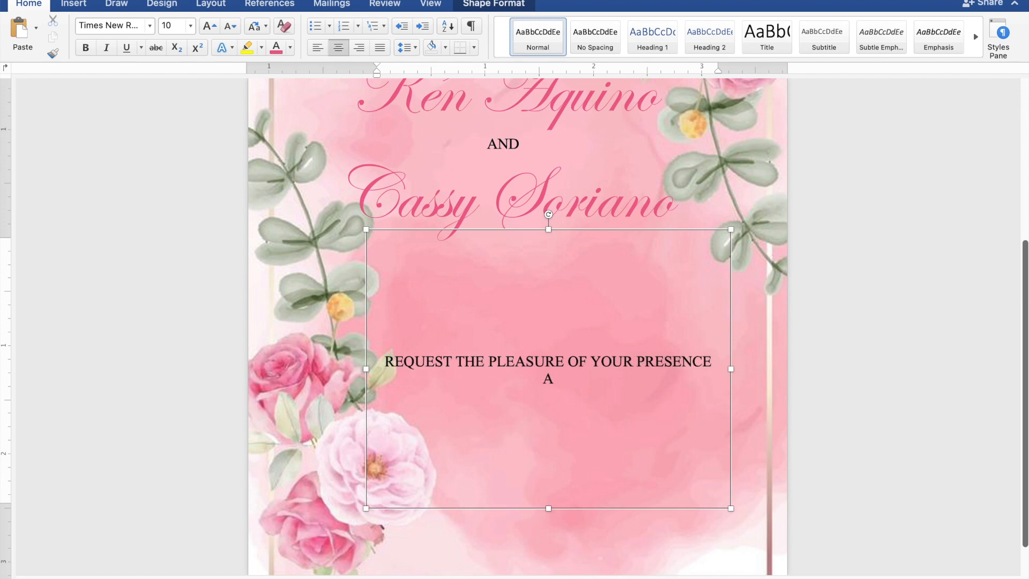
type(" THEY H")
key("BackSpace")
type("JOYFUL")
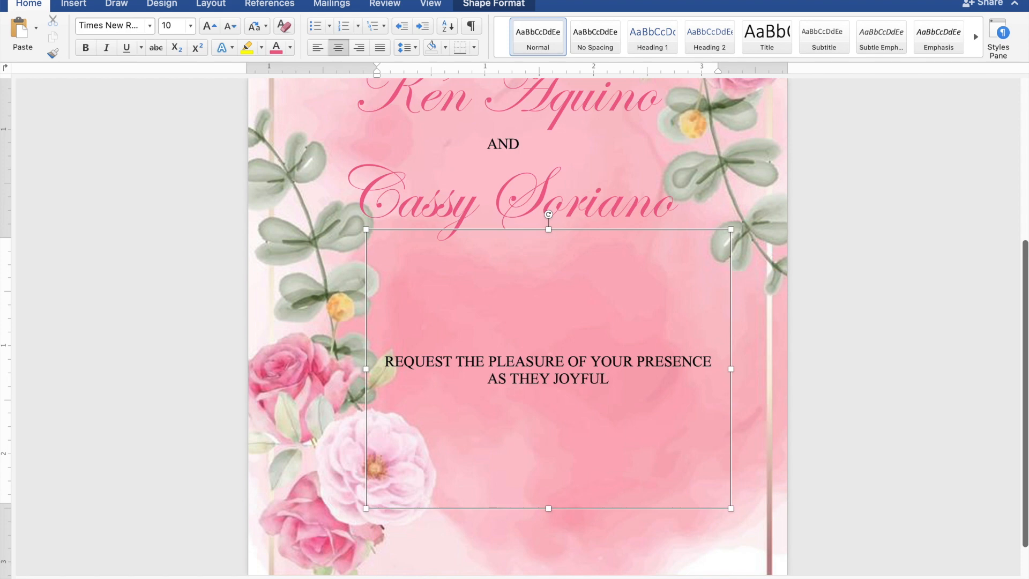
type("LY UNITE I")
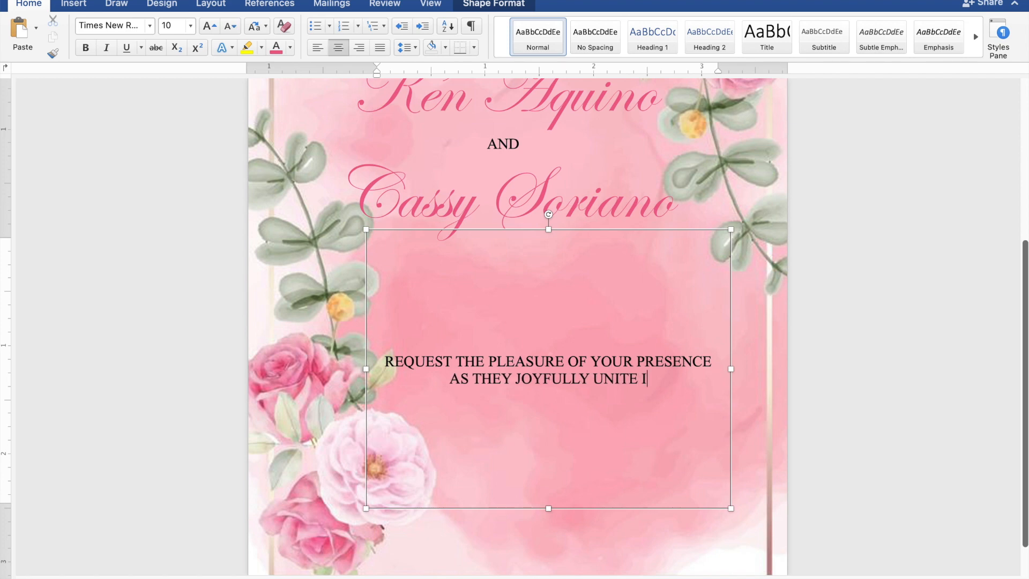
type("N M")
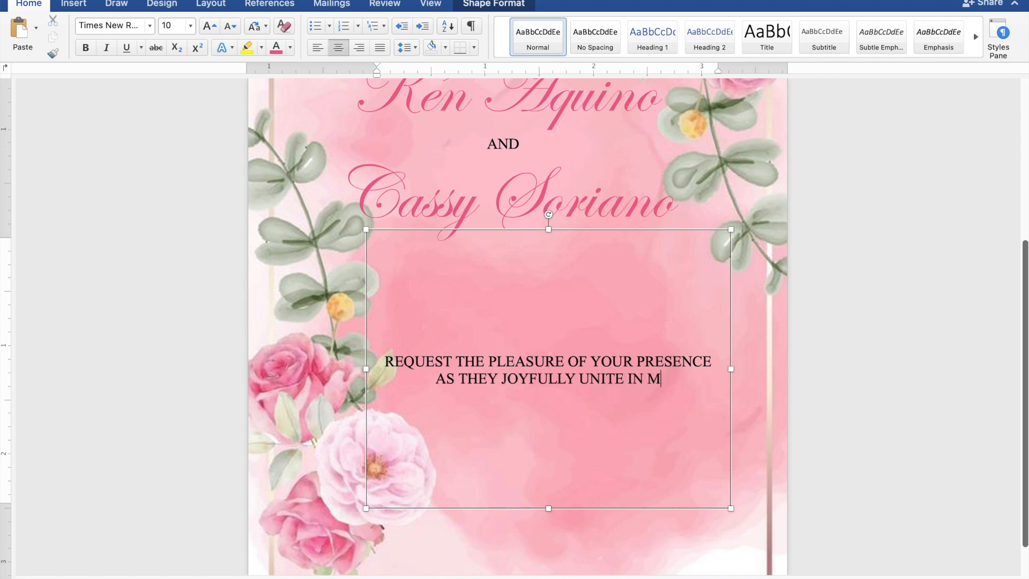
type("ARR")
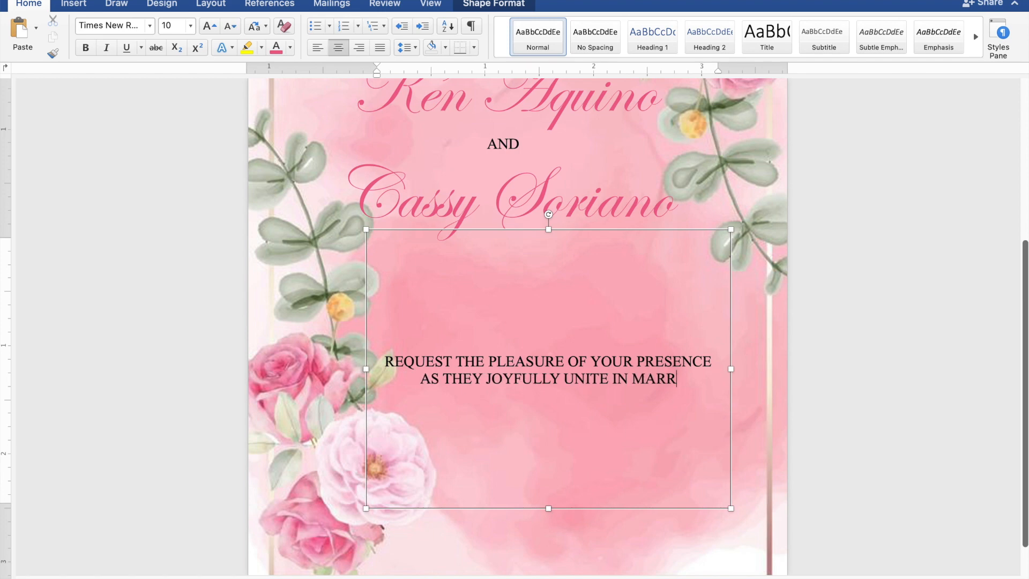
type("IAGE")
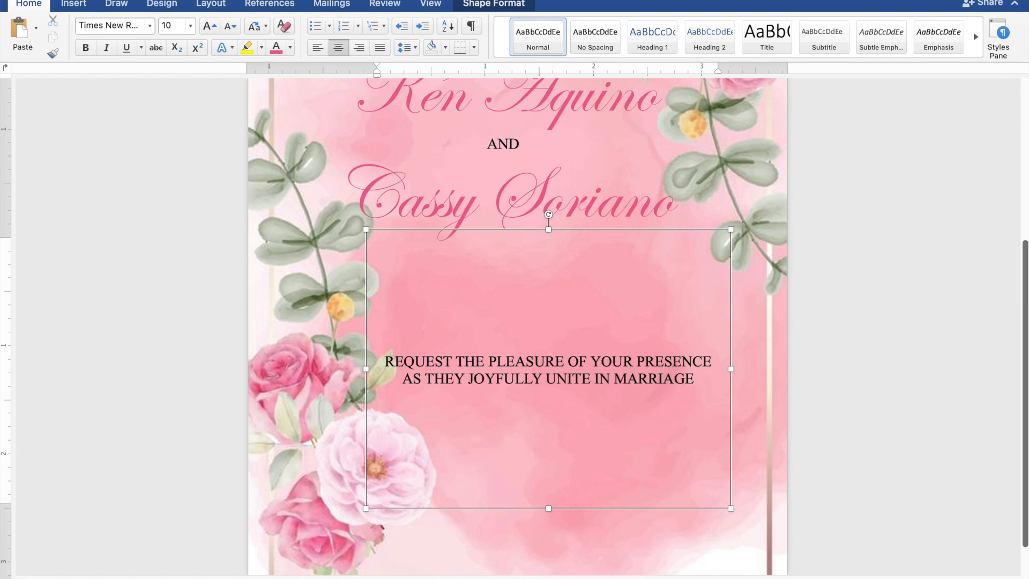
Add 'SUNDAY', 'NOVEMBER 26, 2023' and '10:00 IN THE MORNING' on separate lines
key("Return")
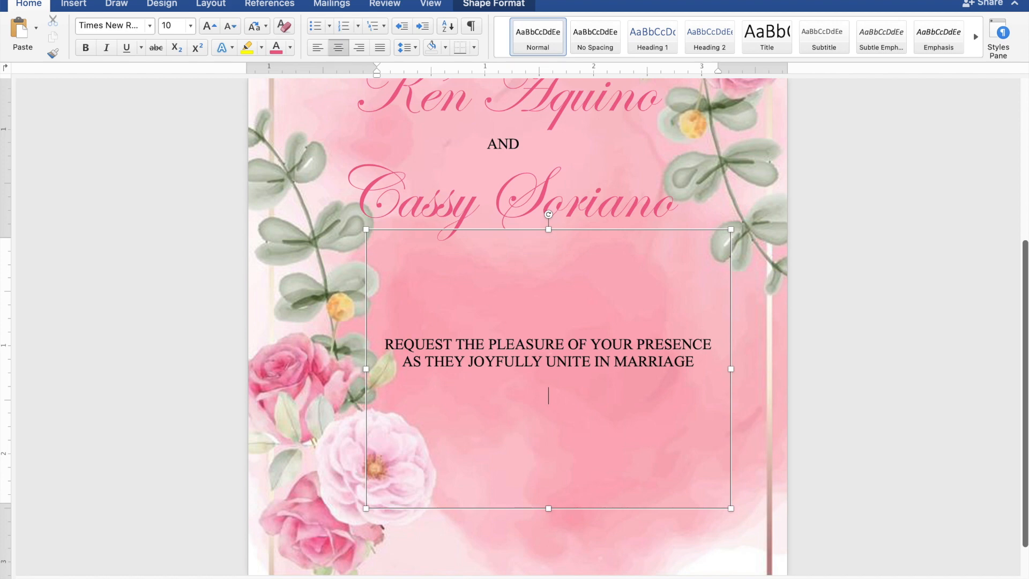
type("SU")
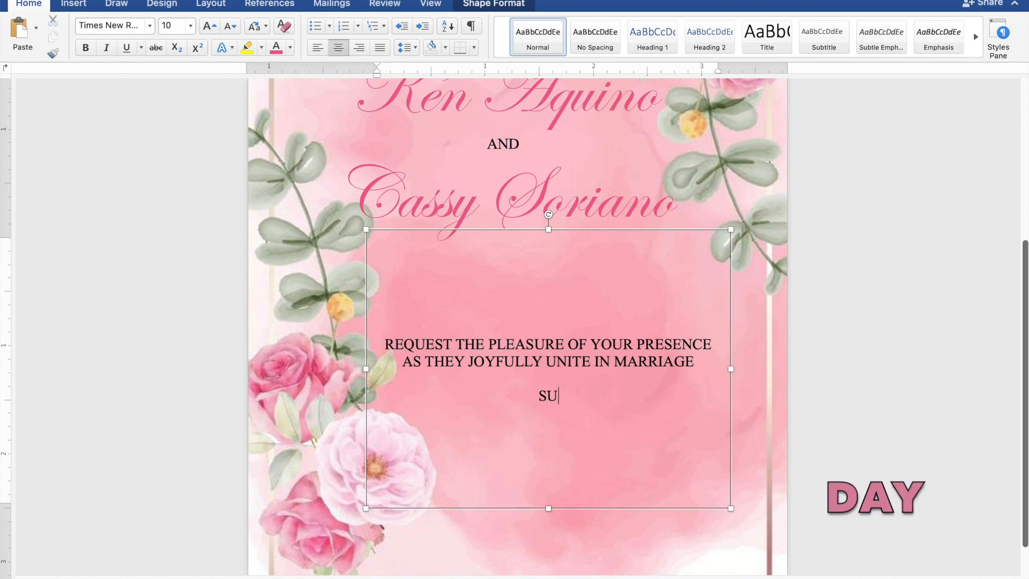
type("NDAY")
key("Return")
type("N")
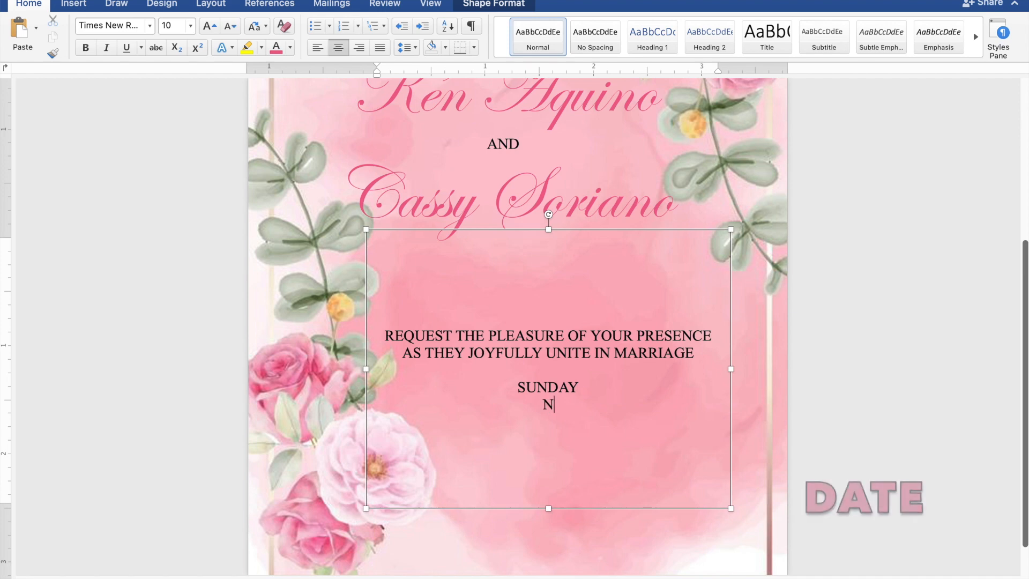
type("OVE")
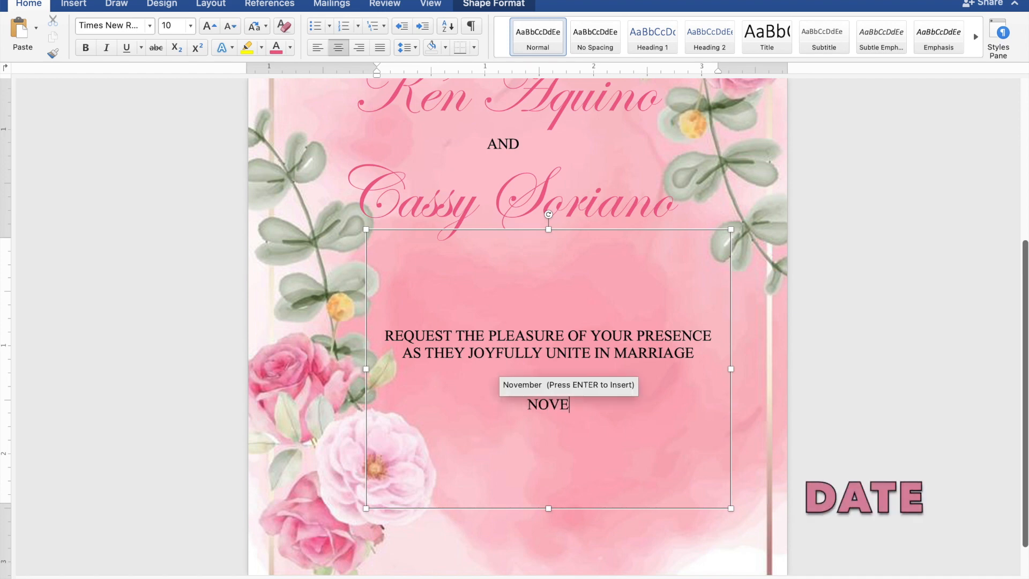
type("MBE")
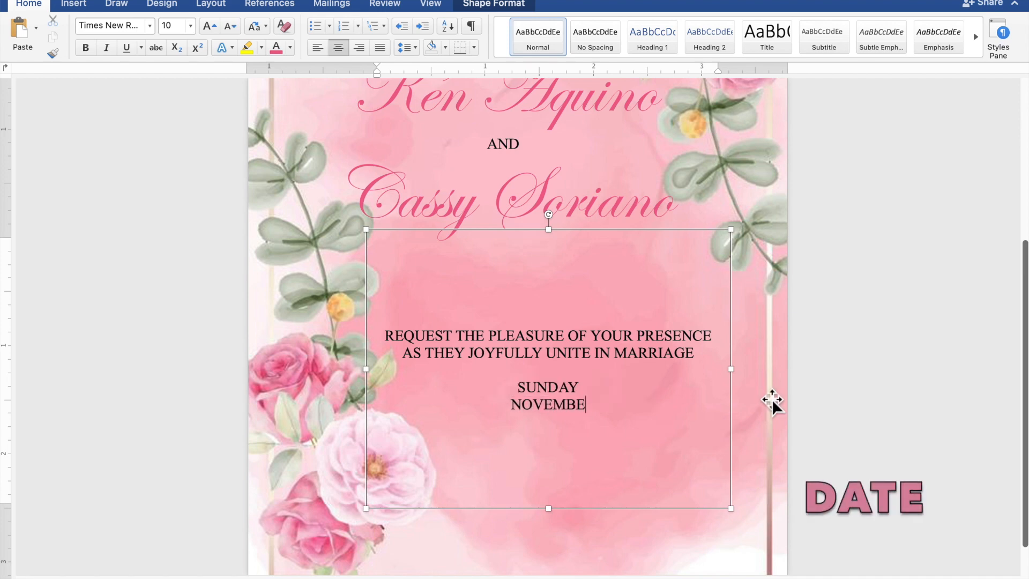
type("R 2")
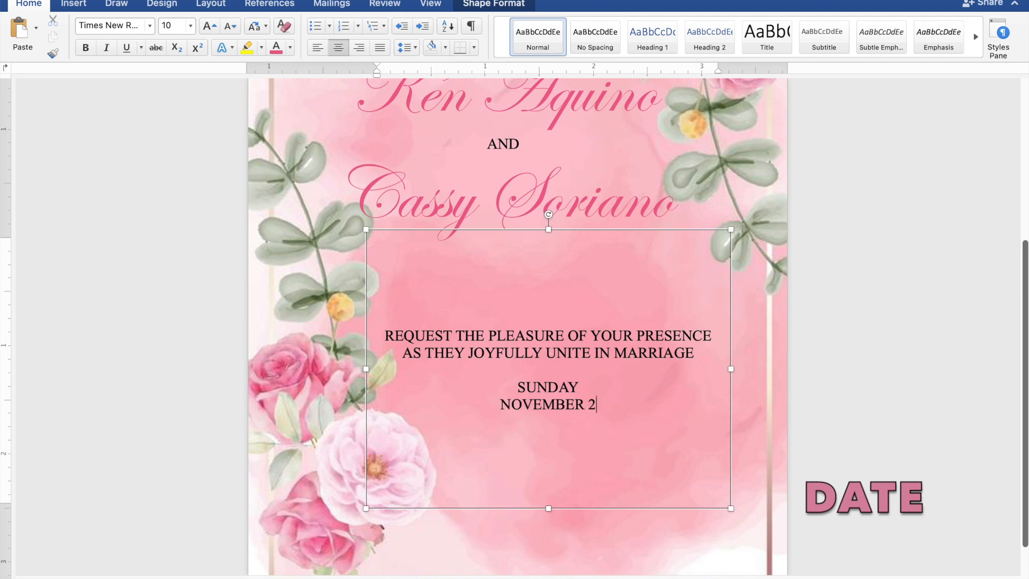
type("6, ")
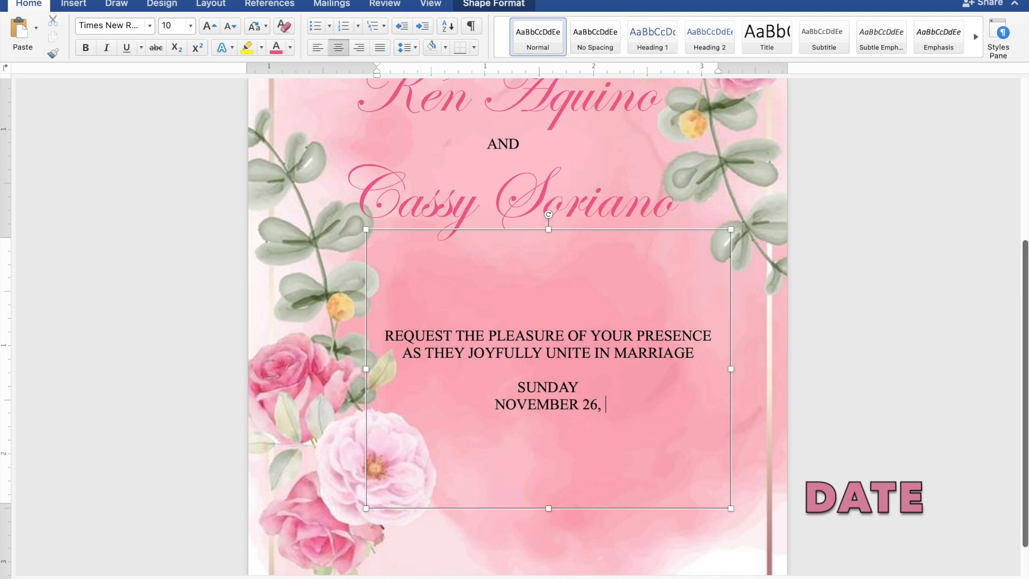
type("2023")
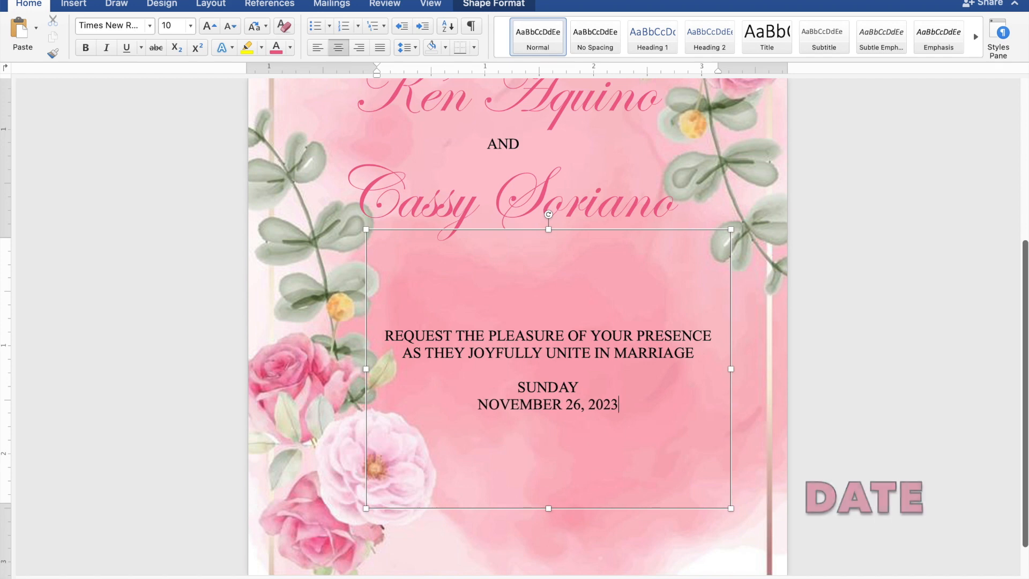
key("Return")
type("10:00 IN THE MORN")
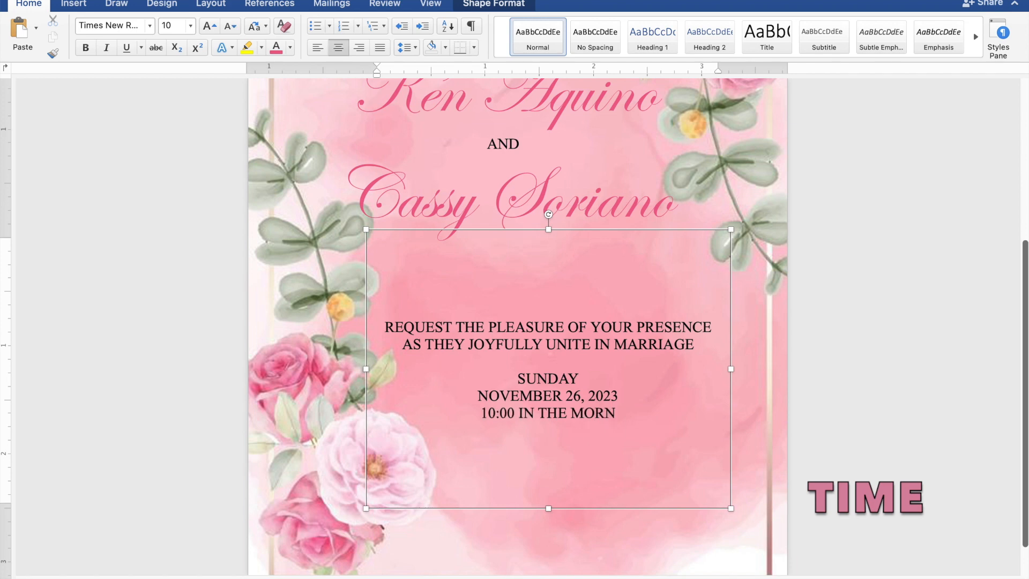
type("ING")
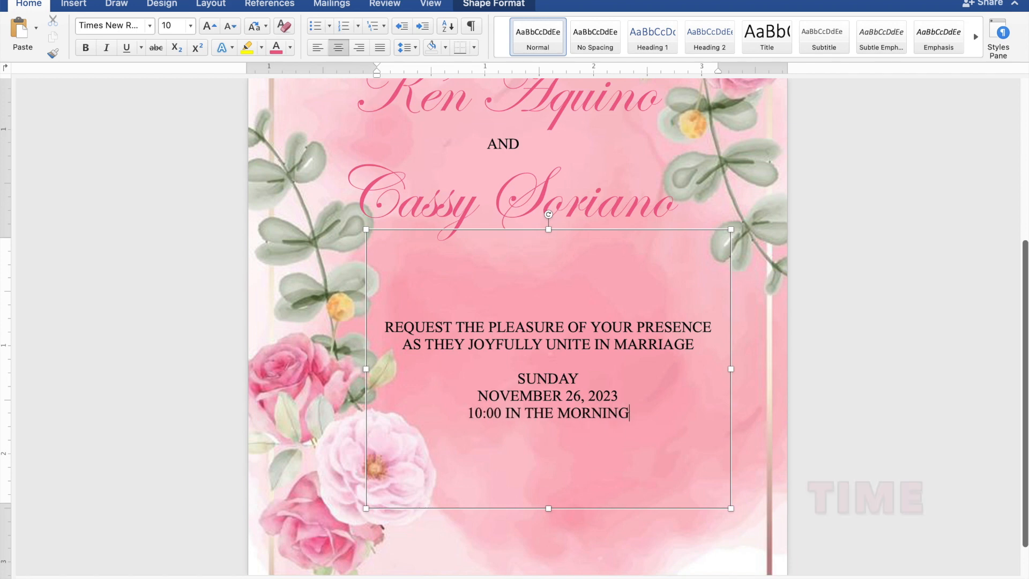
Add the venue lines 'ST. THOMAS AQUINAS PARISH CHURCH' and 'MANGALDAN, PANGASINAN'
key("Return")
type("S")
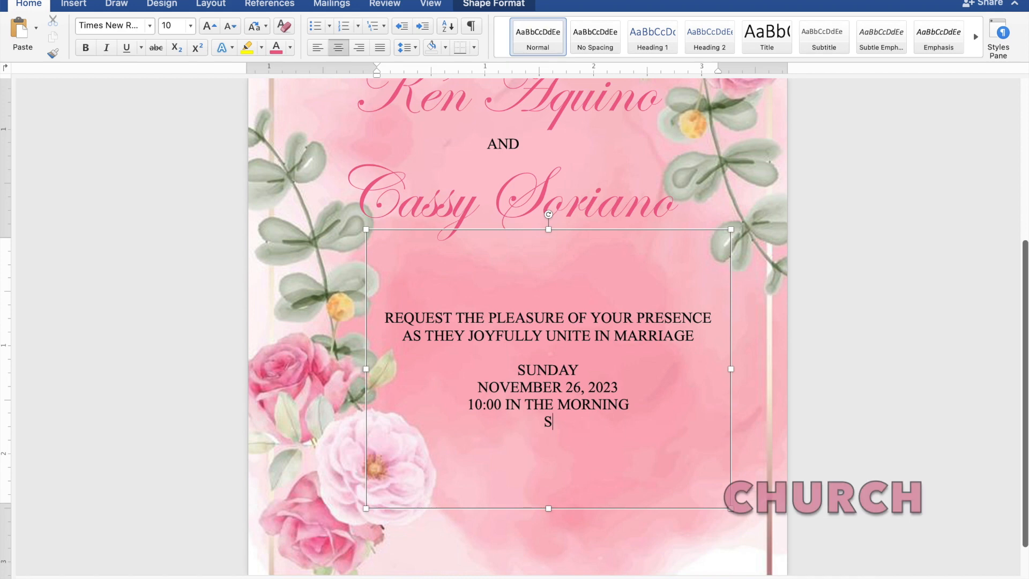
type("T. THO")
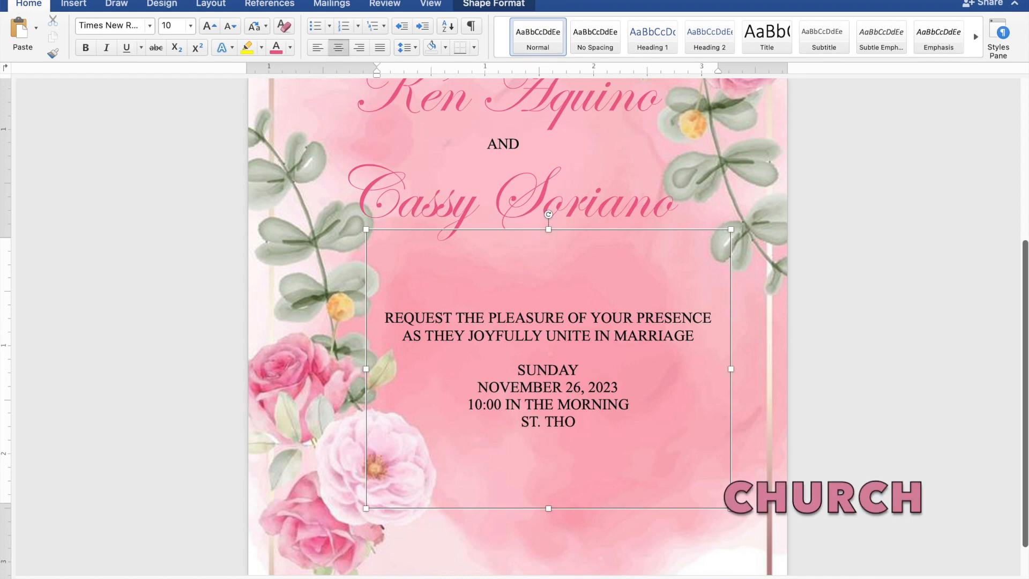
type("MA")
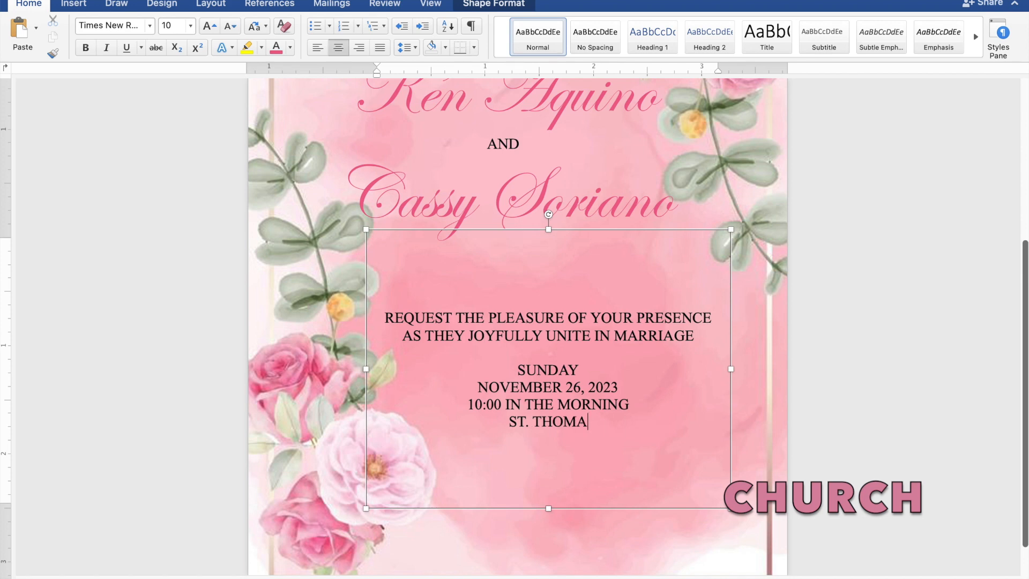
type("S AQUINAS PAR")
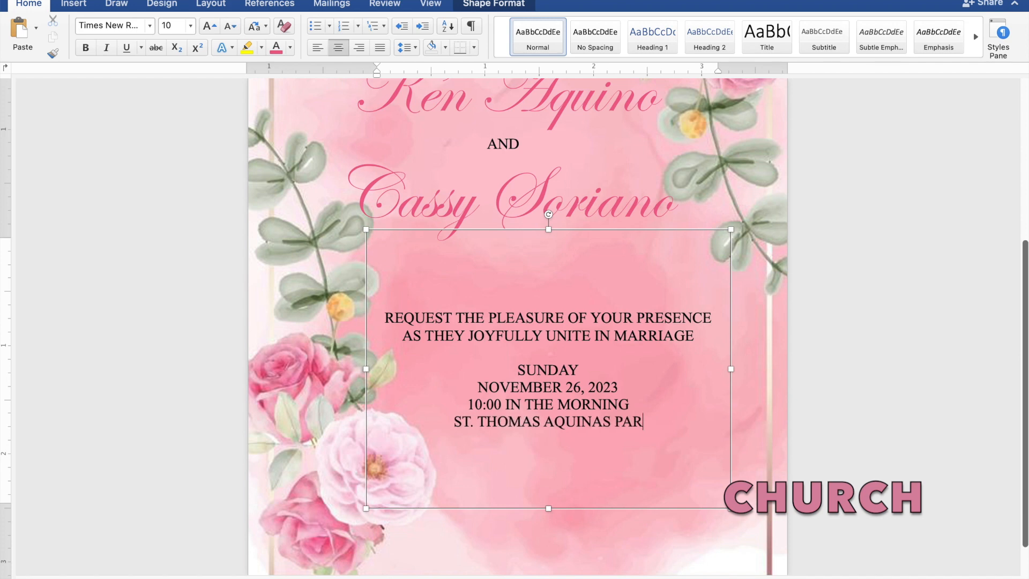
type("ISH")
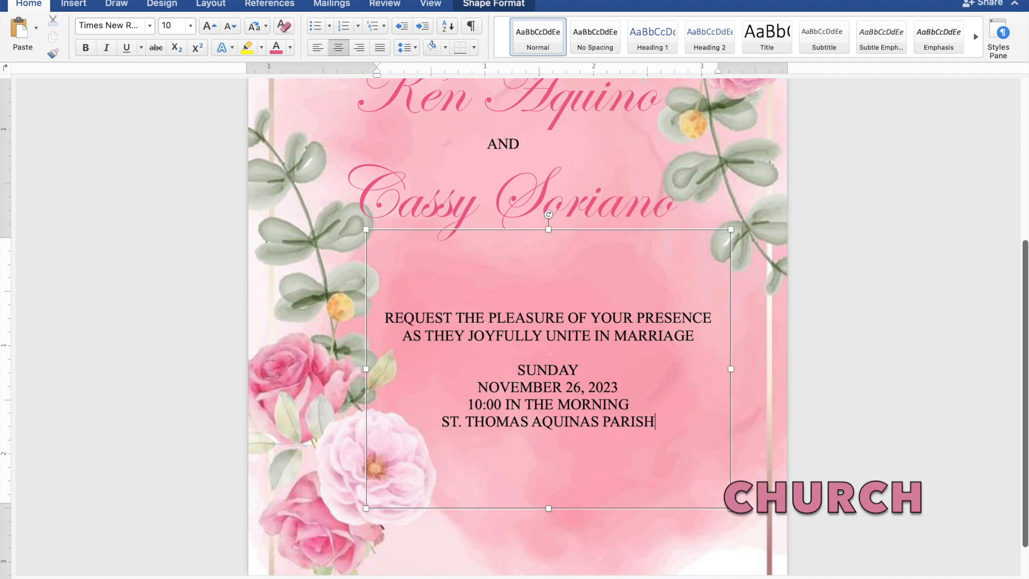
type(" CHURCH")
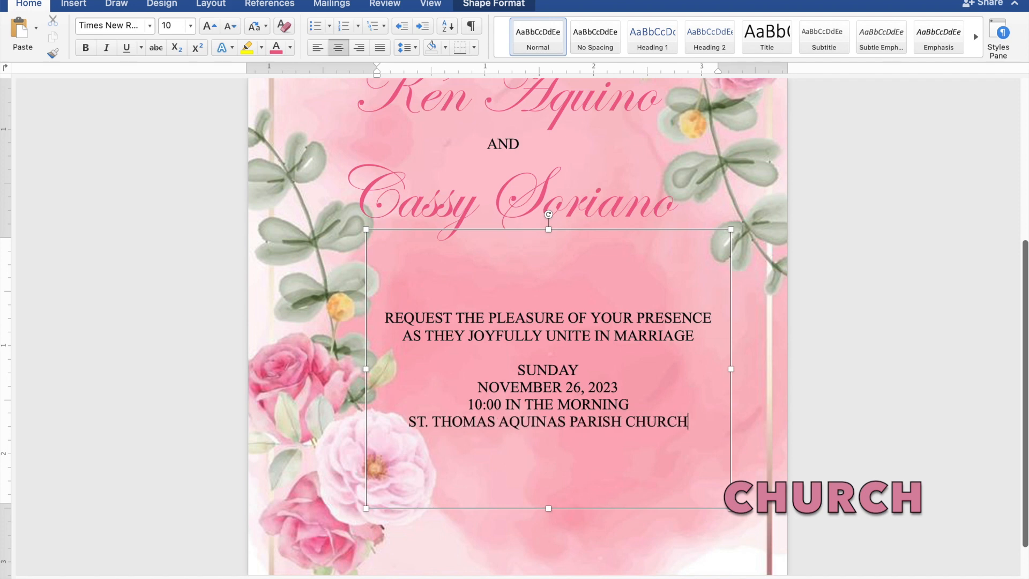
key("Return")
type("M")
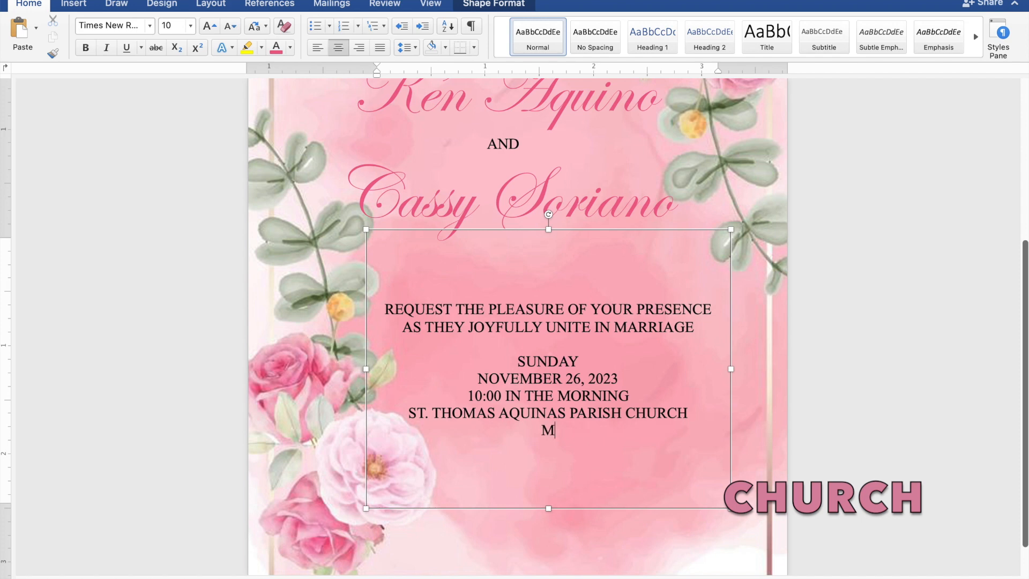
type("ANGALDAN,")
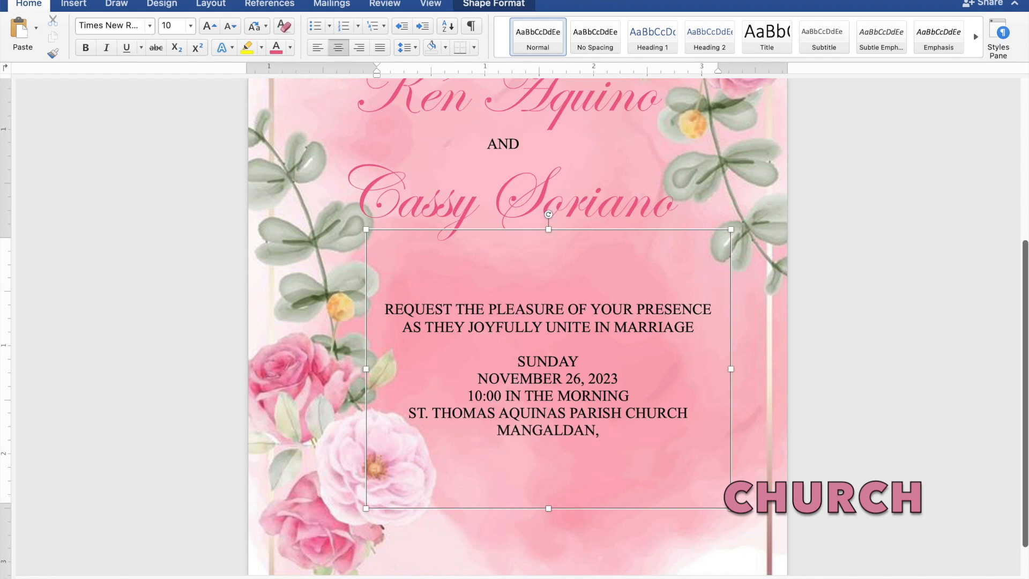
type(" PAN")
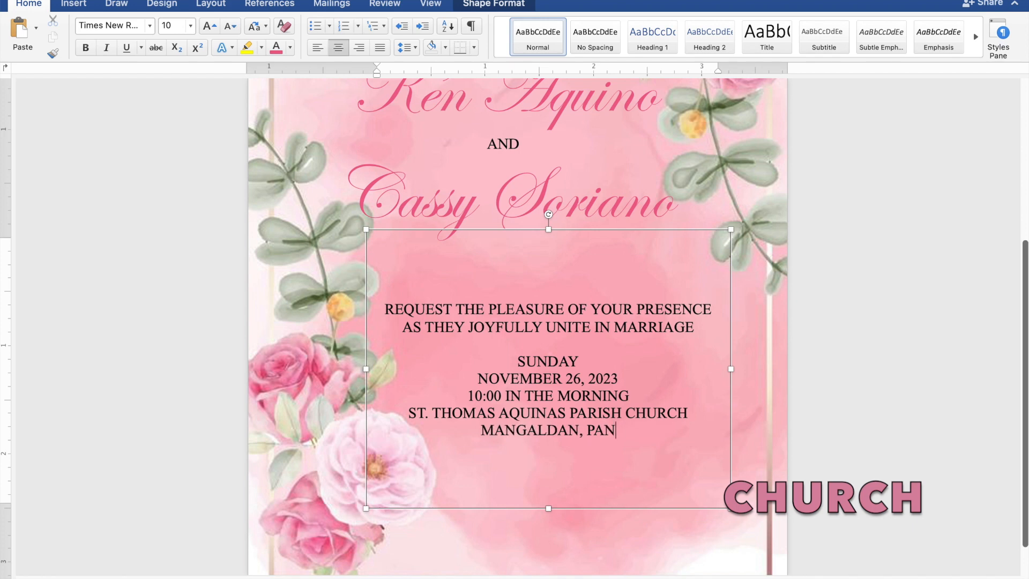
type("GAS")
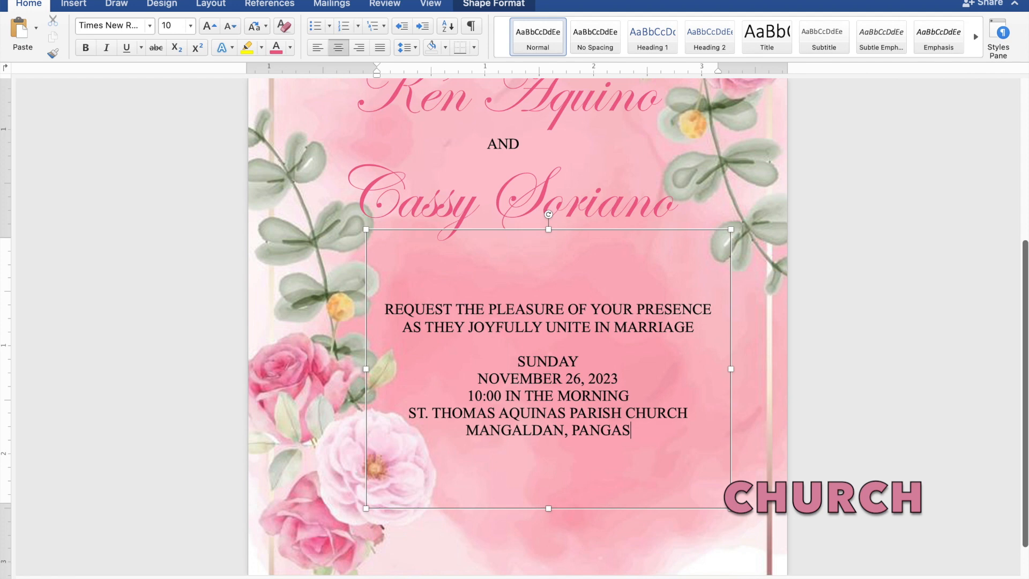
type("INAN")
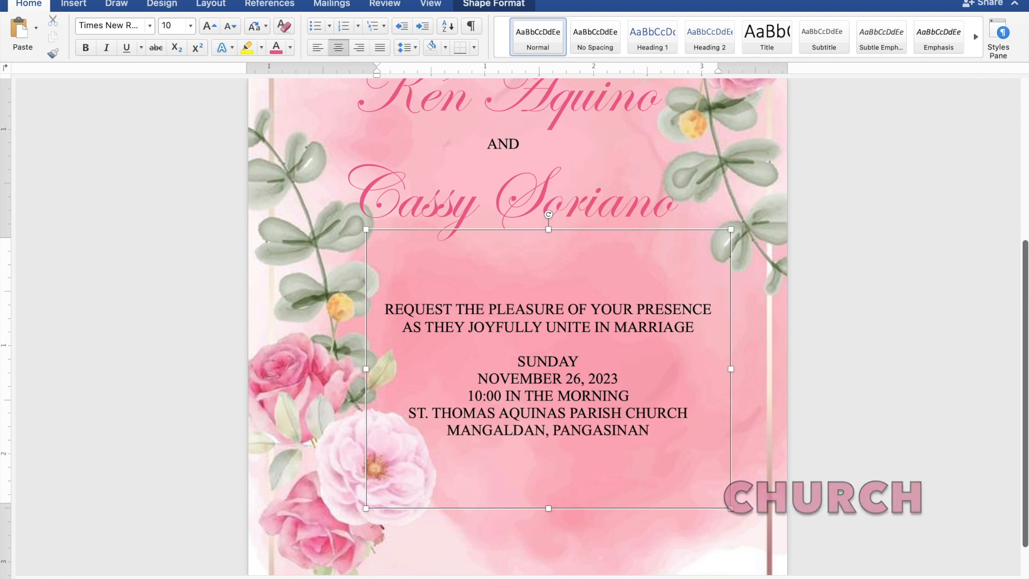
key("Return")
key("Return")
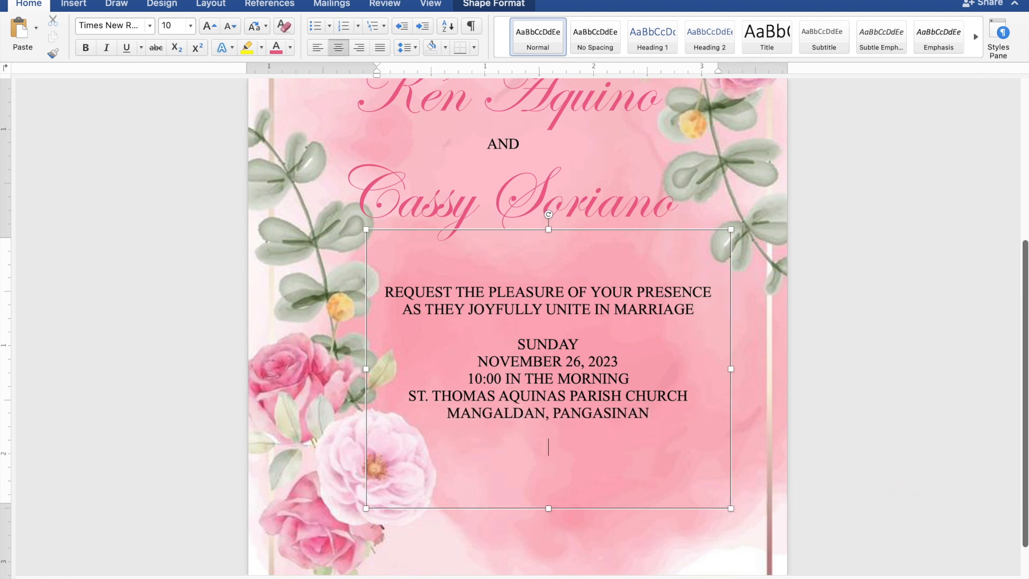
Type 'Reception to follow' and set it in Edwardian Script ITC
type("Reception to")
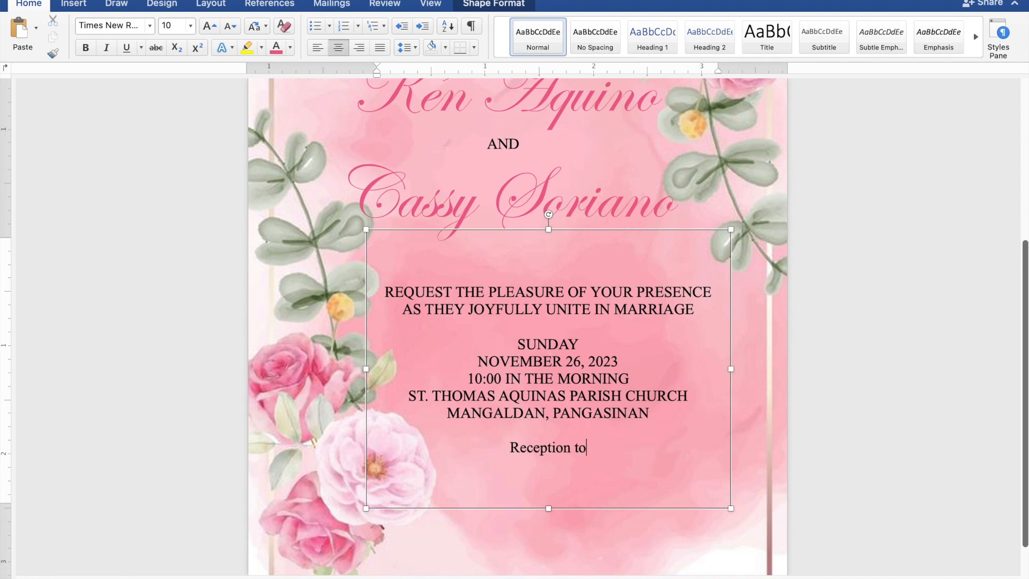
type(" fol")
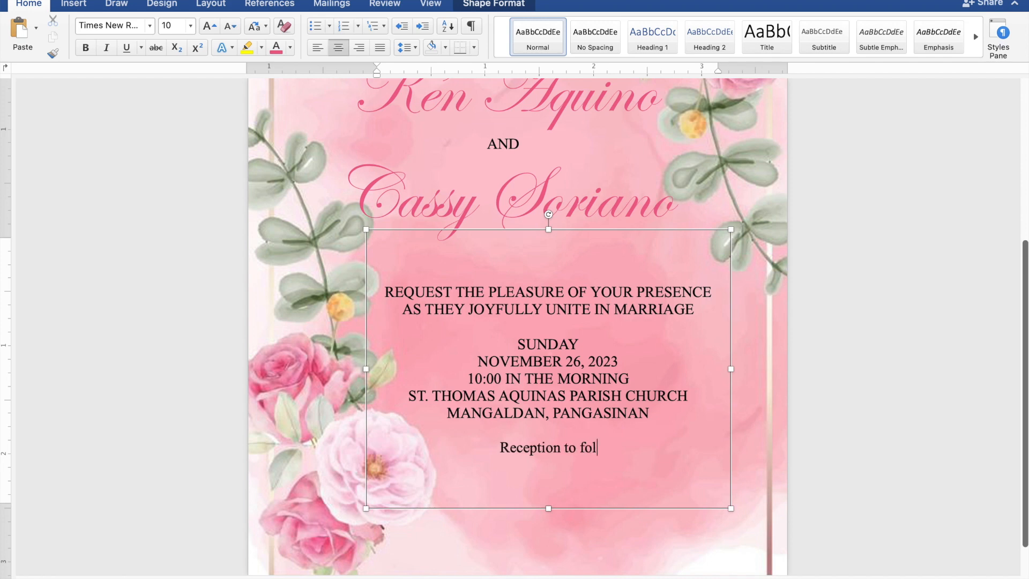
type("low")
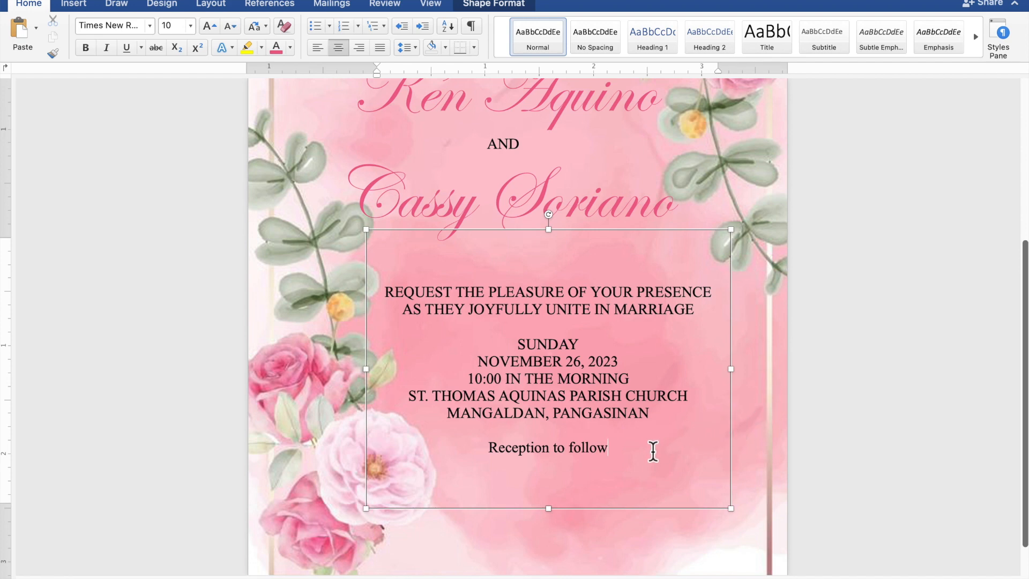
left_click_drag(621, 453, 498, 453)
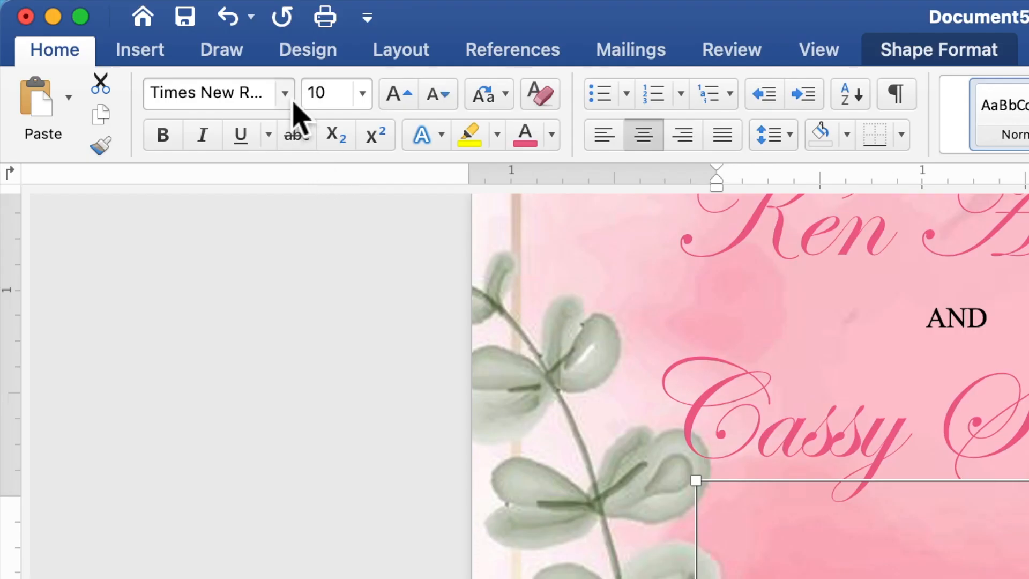
left_click(293, 103)
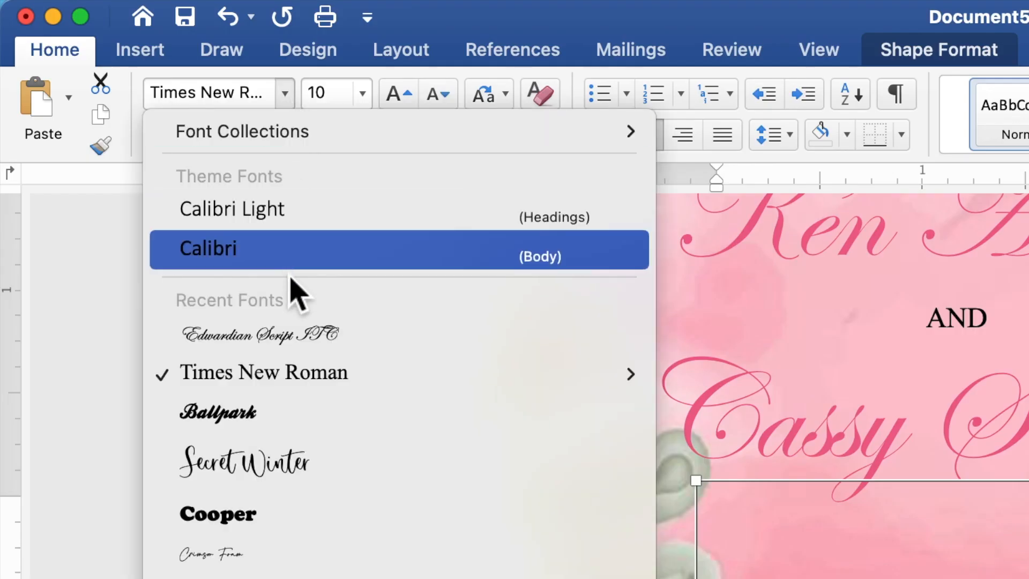
left_click(282, 346)
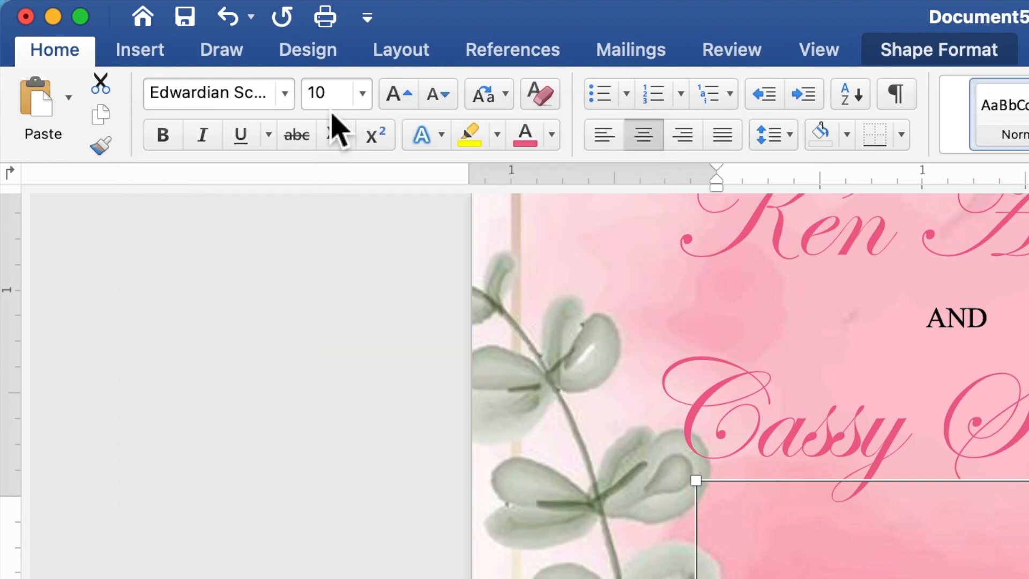
Make the 'Reception to follow' line 20 pt and the recent pink colour
left_click(314, 99)
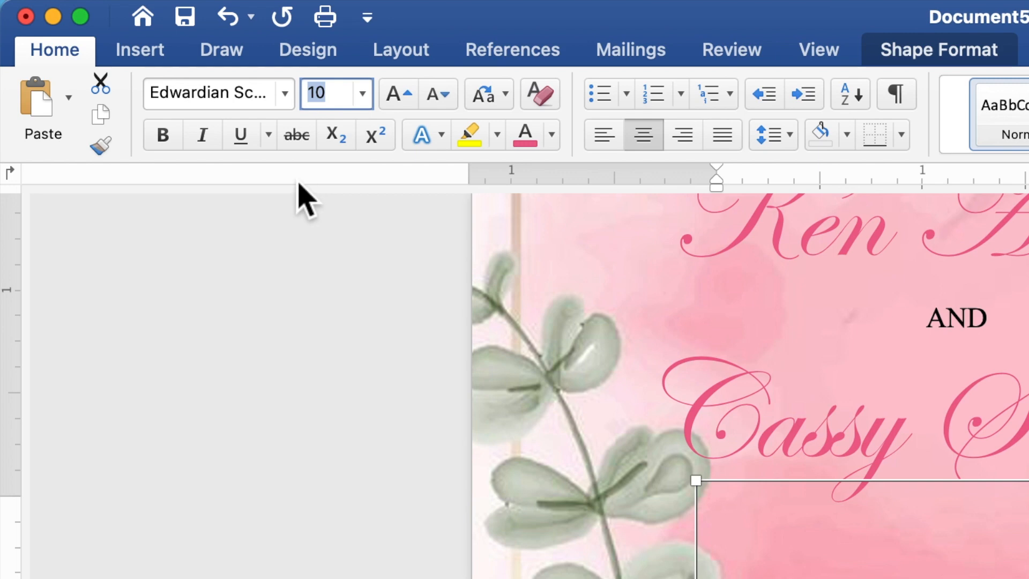
type("2")
key("Return")
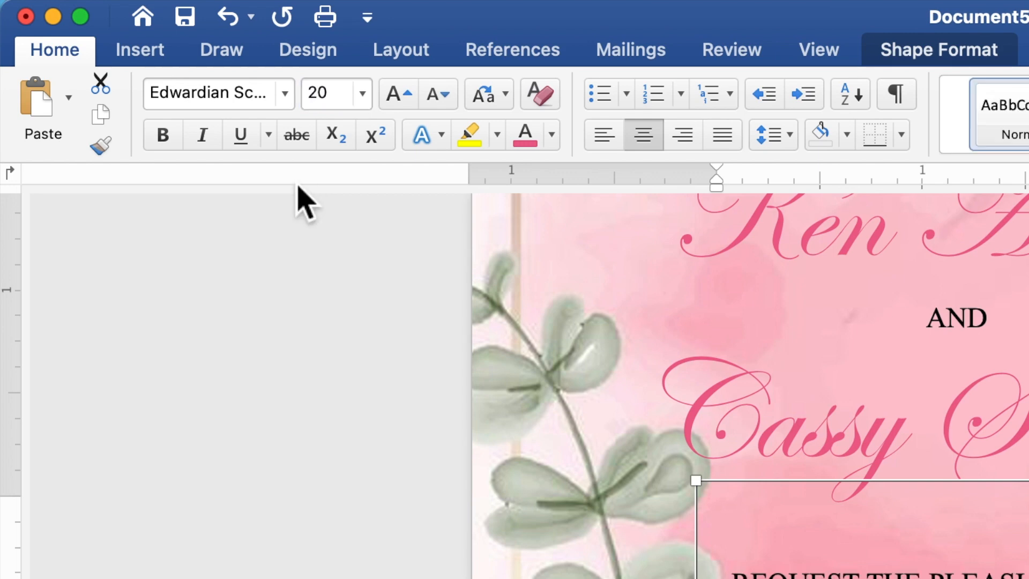
left_click(552, 134)
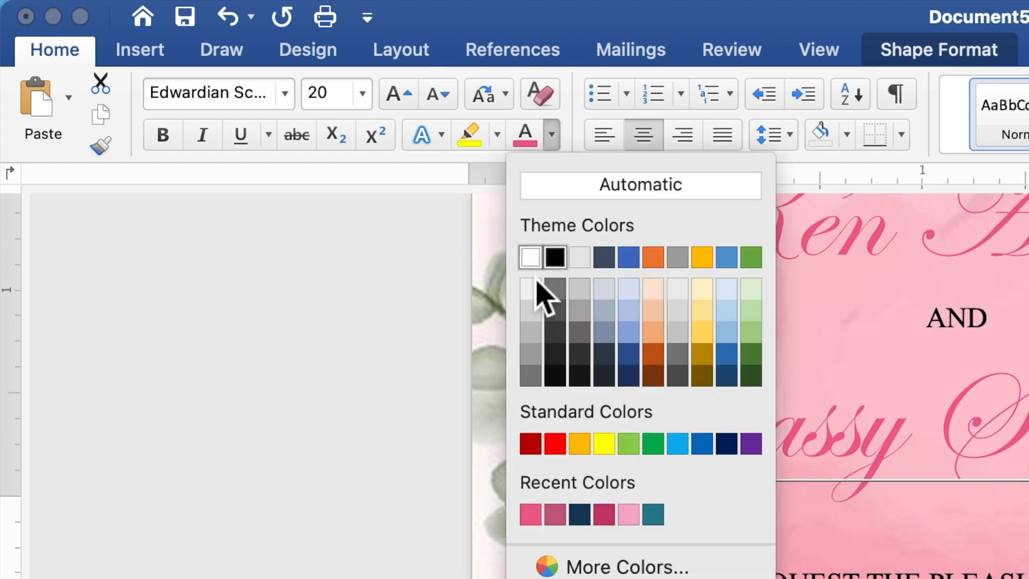
left_click(531, 513)
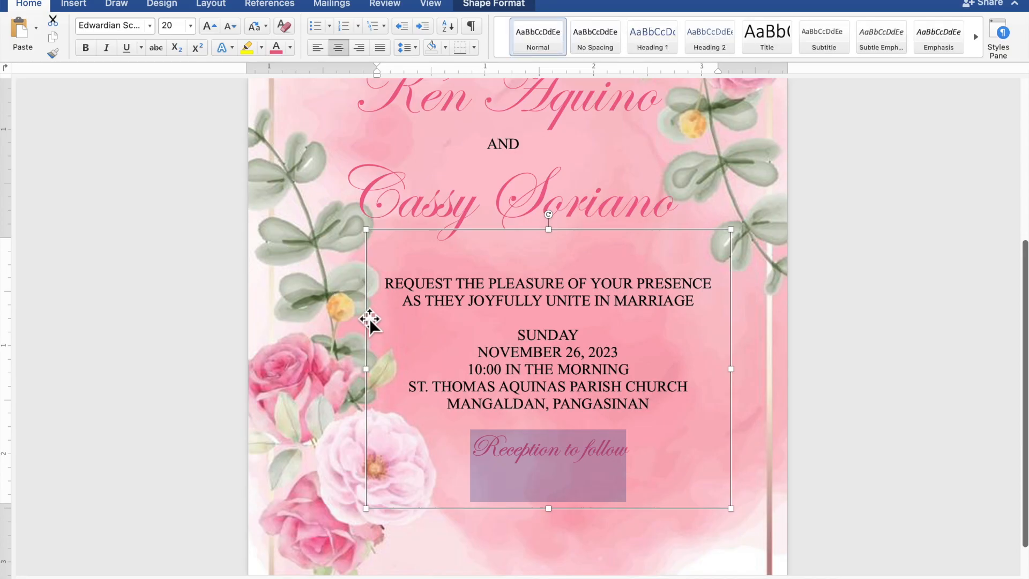
Add blank lines above SUNDAY and before 'Reception to follow', and shift the details box down-right
scroll(355, 320, "down", 5)
scroll(354, 320, "down", 1)
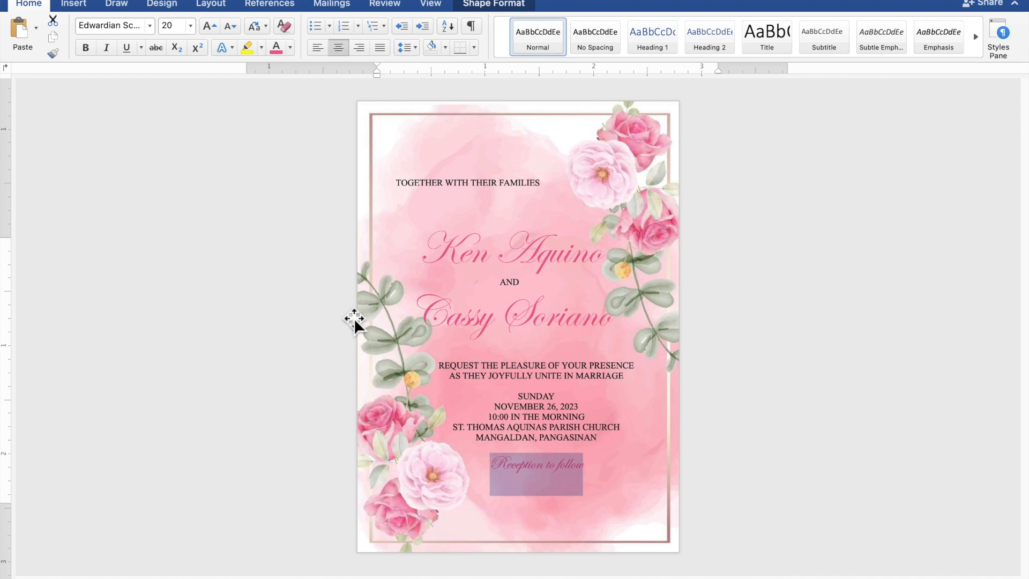
scroll(355, 319, "up", 2)
scroll(354, 319, "down", 1)
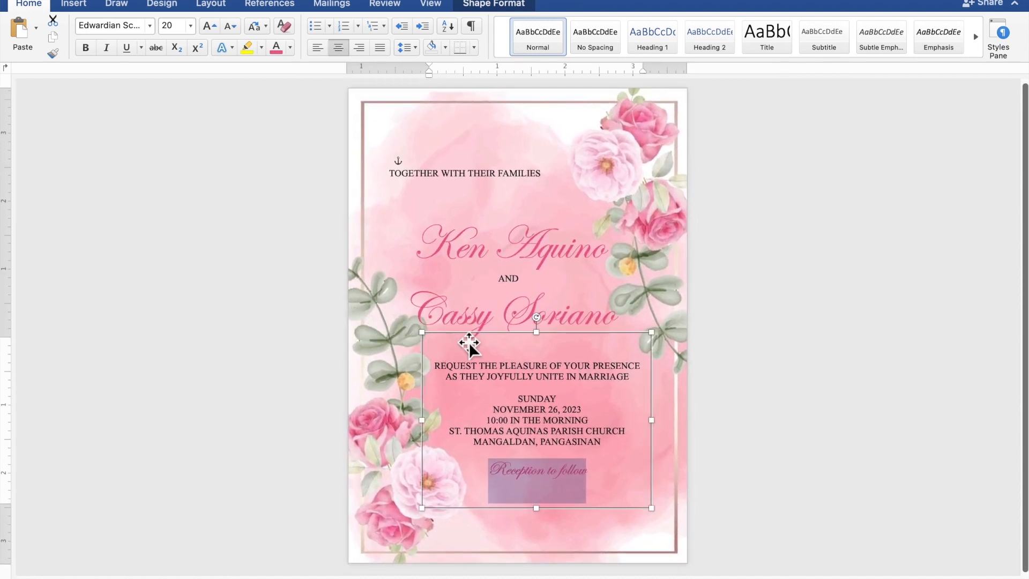
left_click(559, 390)
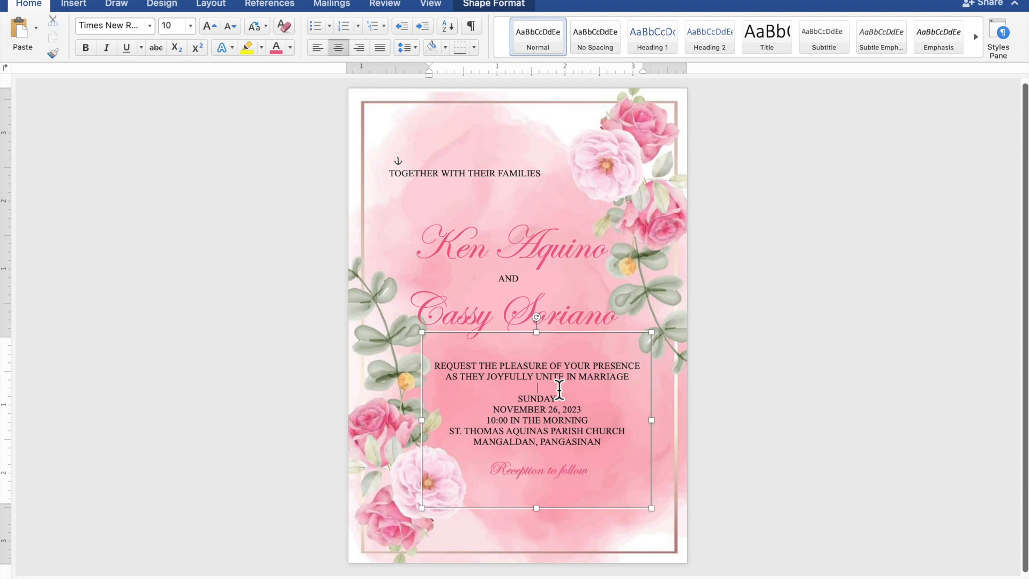
key("Return")
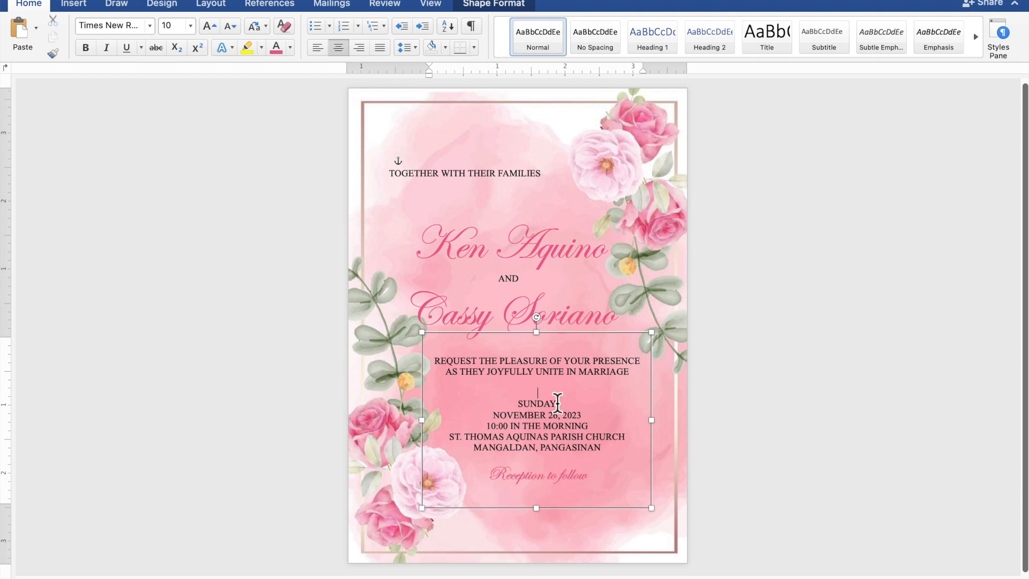
key("Return")
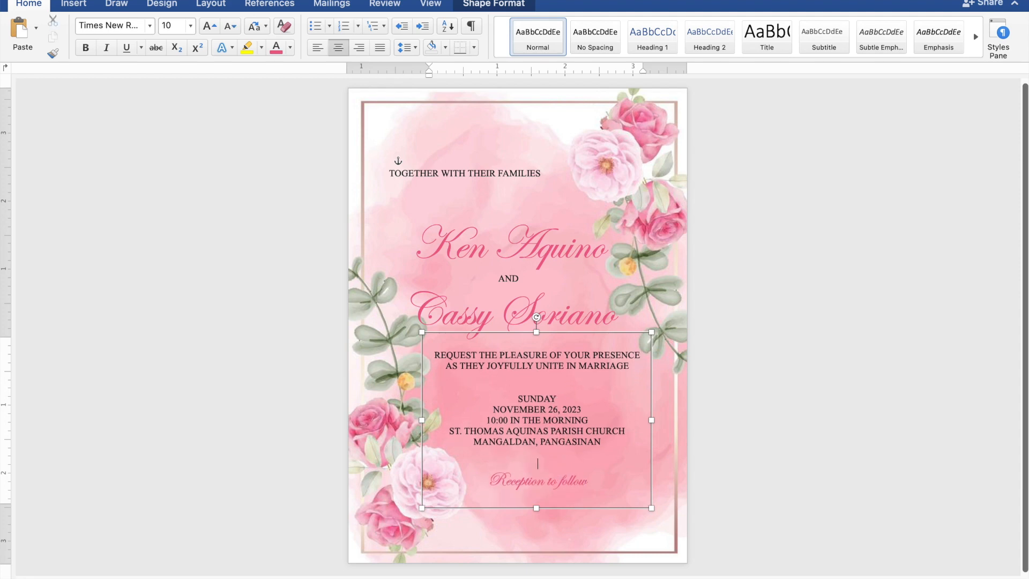
left_click_drag(585, 343, 602, 363)
left_click(794, 335)
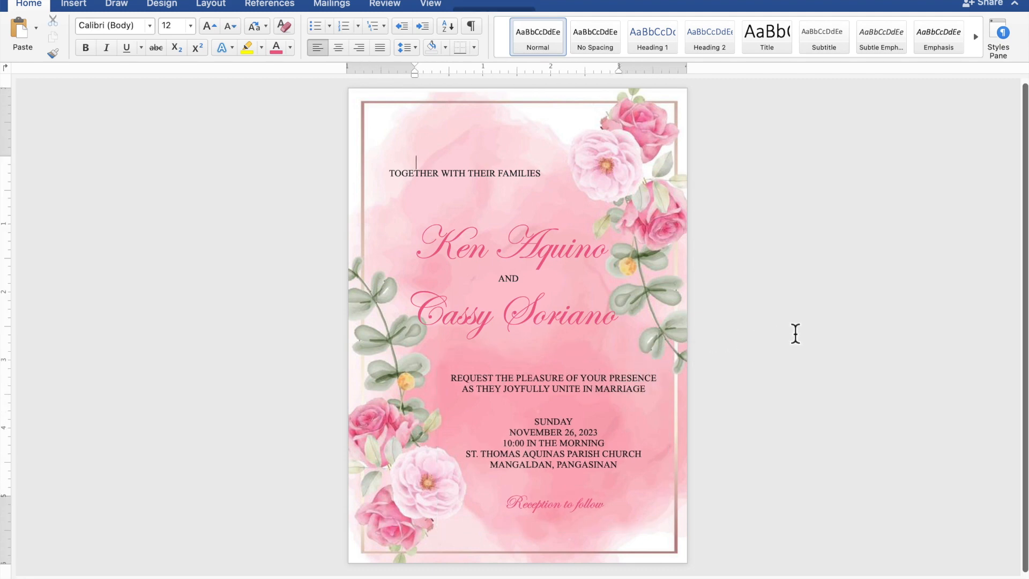